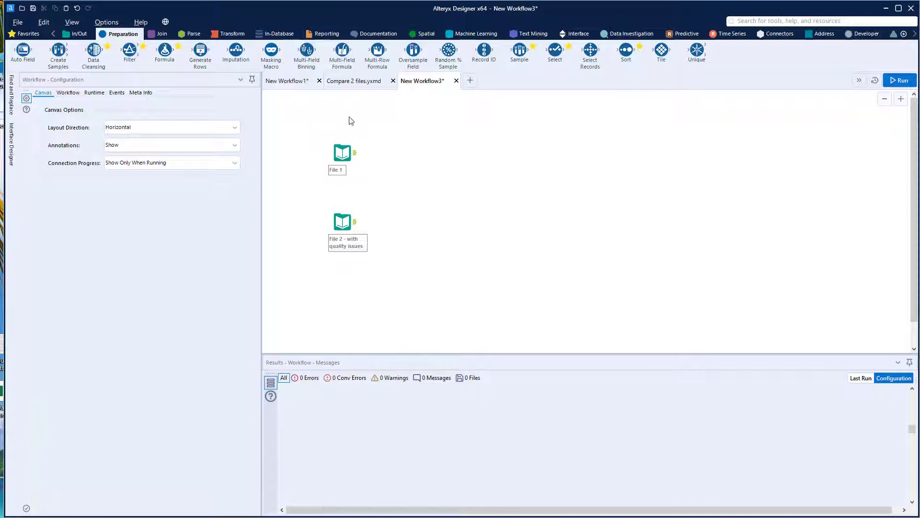
Connect a Transpose tool to the output of each of the two input files, File 1 and File 2
left_click(234, 34)
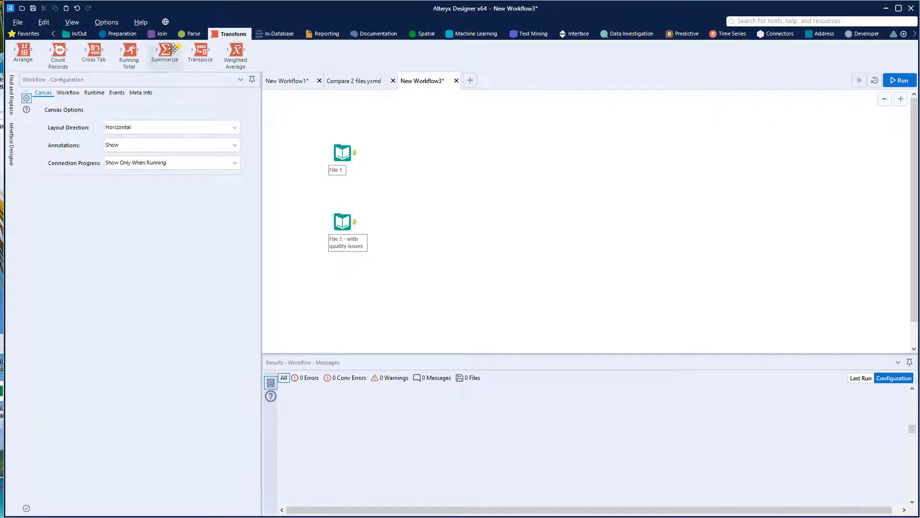
left_click_drag(200, 50, 395, 152)
left_click_drag(198, 53, 396, 221)
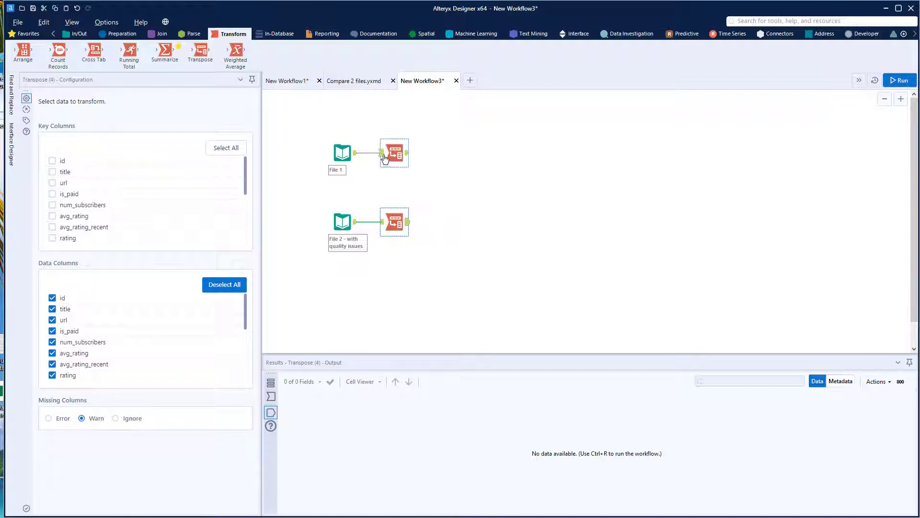
Set id as the key column in both Transpose tools, keeping the remaining columns as data columns
left_click(344, 154)
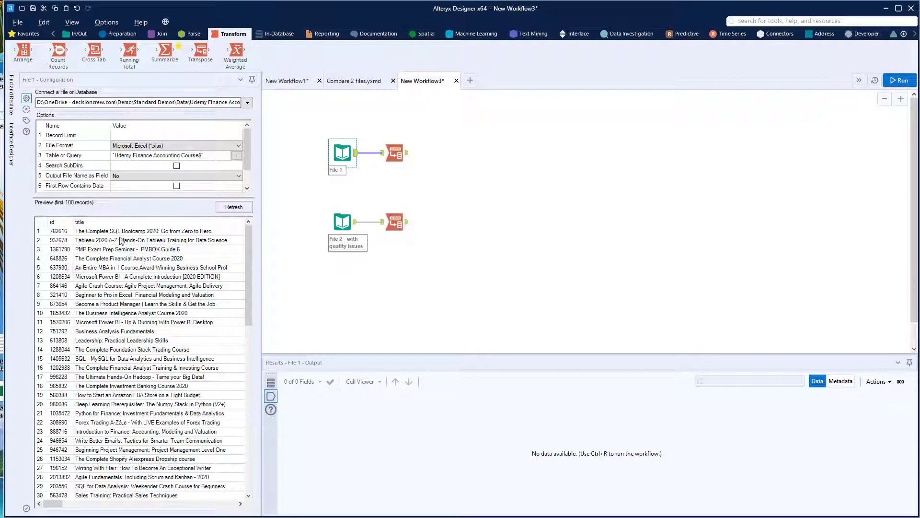
mouse_move(54, 503)
left_mouse_down()
mouse_move(126, 502)
mouse_move(54, 500)
left_mouse_up()
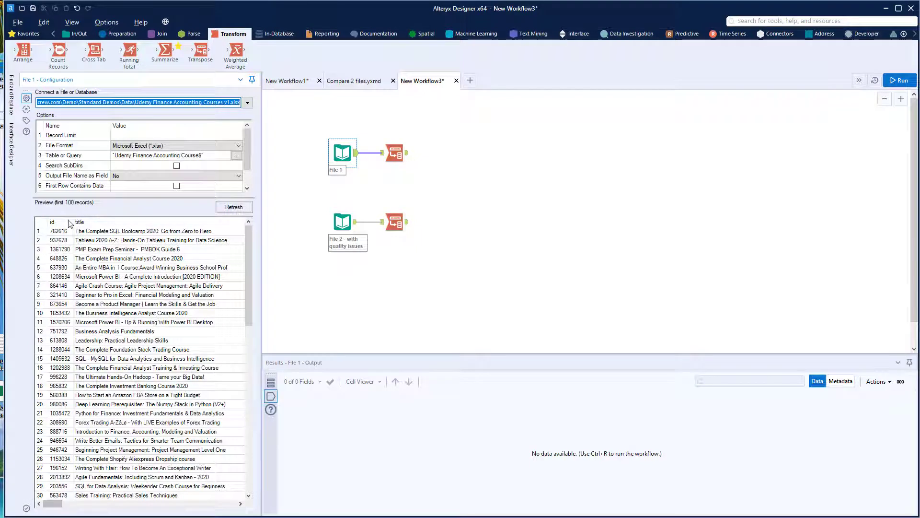
left_click(395, 153)
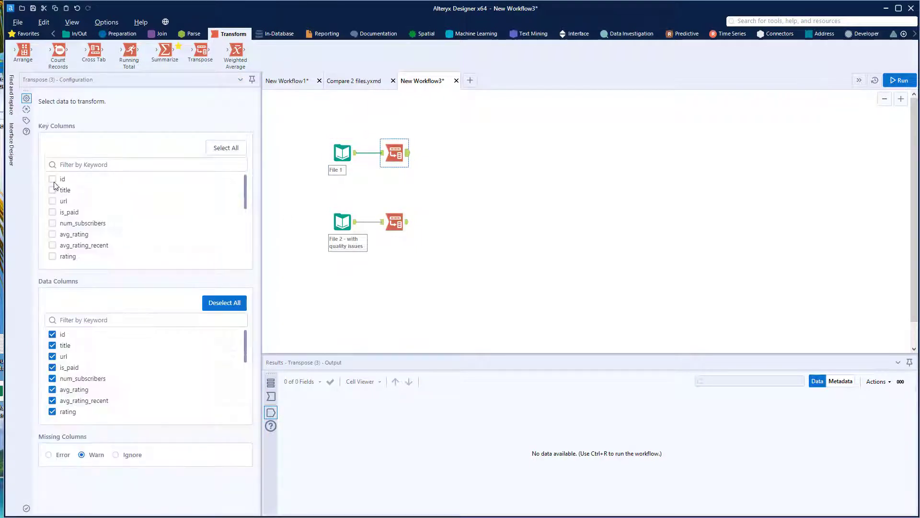
left_click(53, 180)
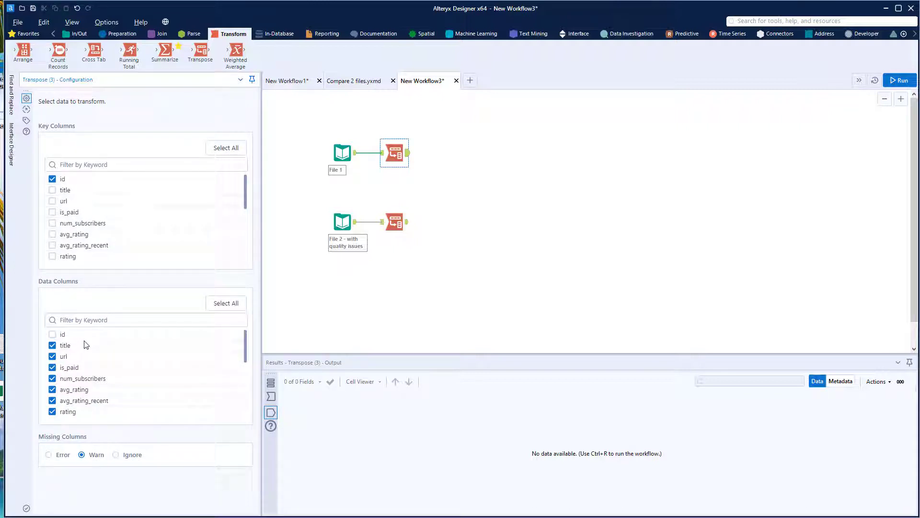
scroll(89, 357, "down", 5)
scroll(95, 370, "up", 5)
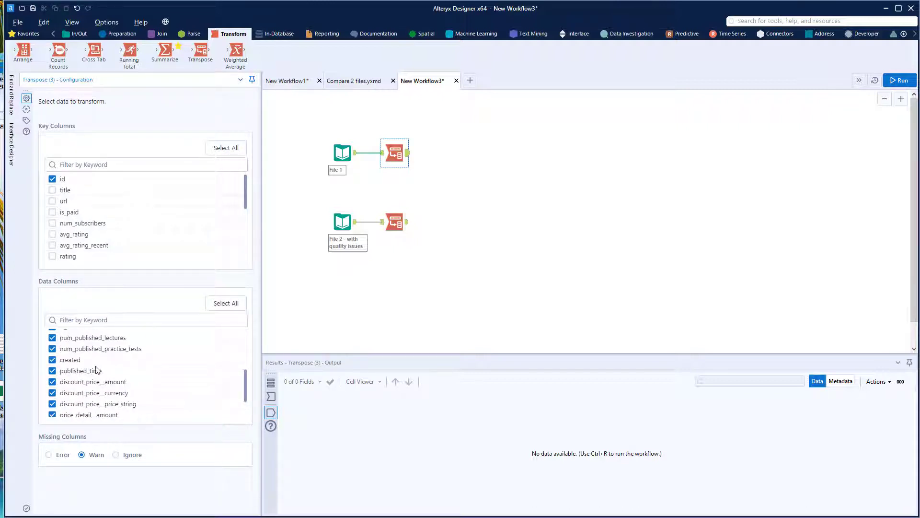
left_click(394, 224)
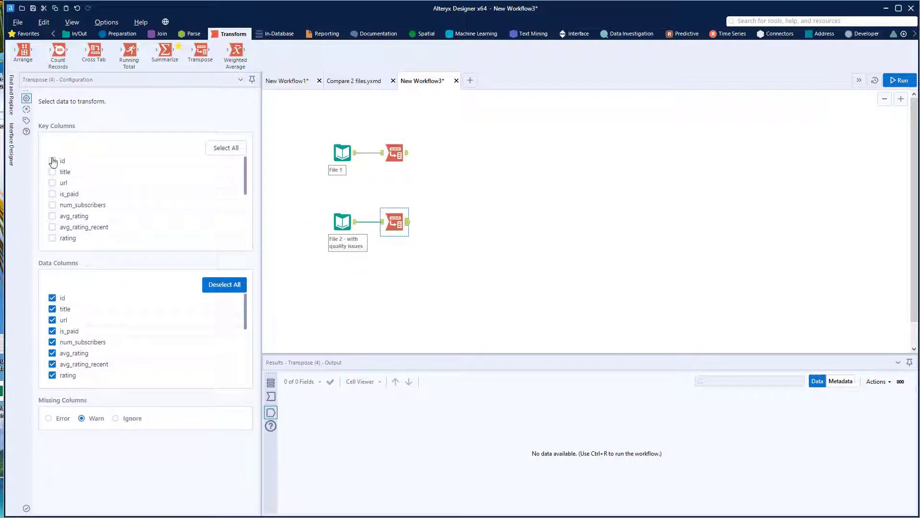
left_click(53, 161)
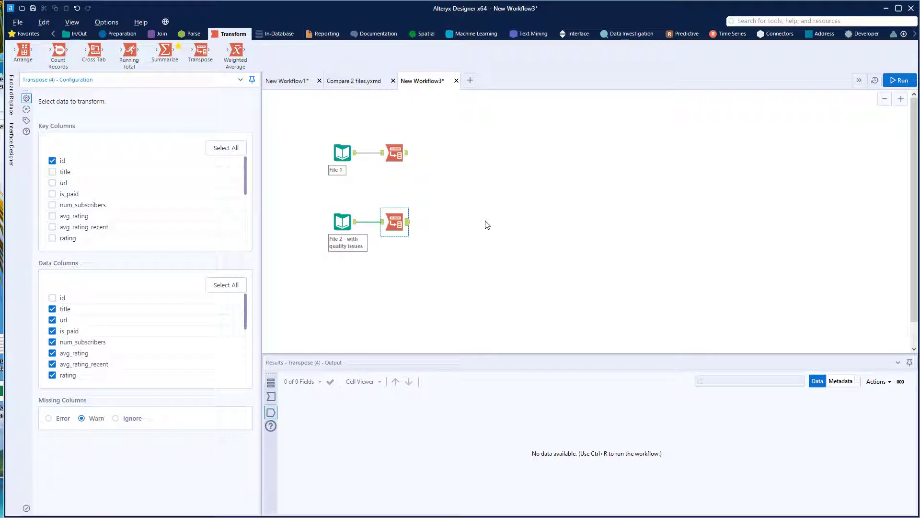
Run the workflow and examine the transposed output of File 2
left_click(900, 80)
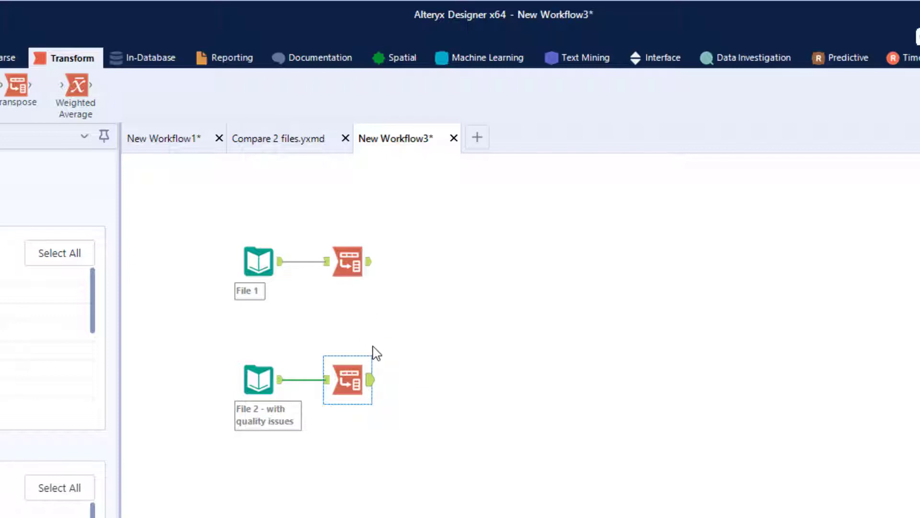
left_click(371, 381)
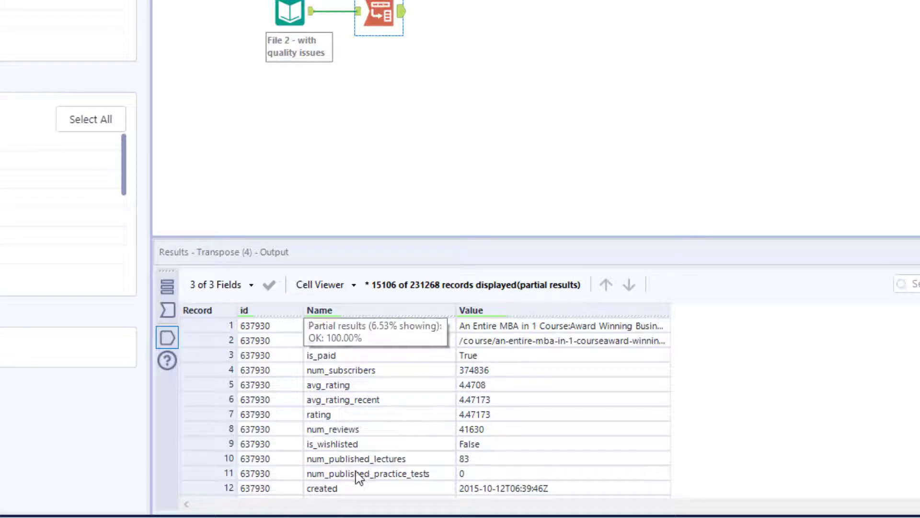
scroll(381, 456, "down", 5)
scroll(384, 438, "up", 3)
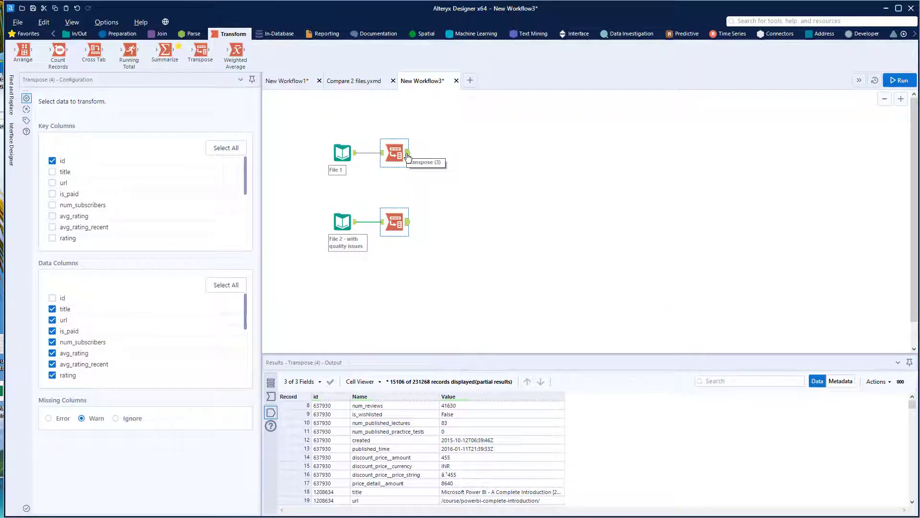
Add a Summarize tool grouping by Name after File 1's Transpose, and place a copy of it after File 2's Transpose
left_click(152, 25)
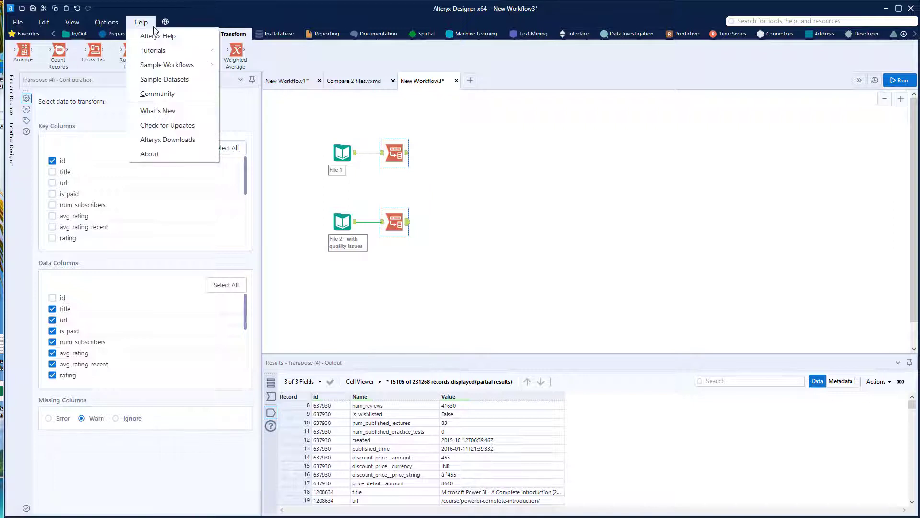
left_click(211, 8)
left_click(160, 33)
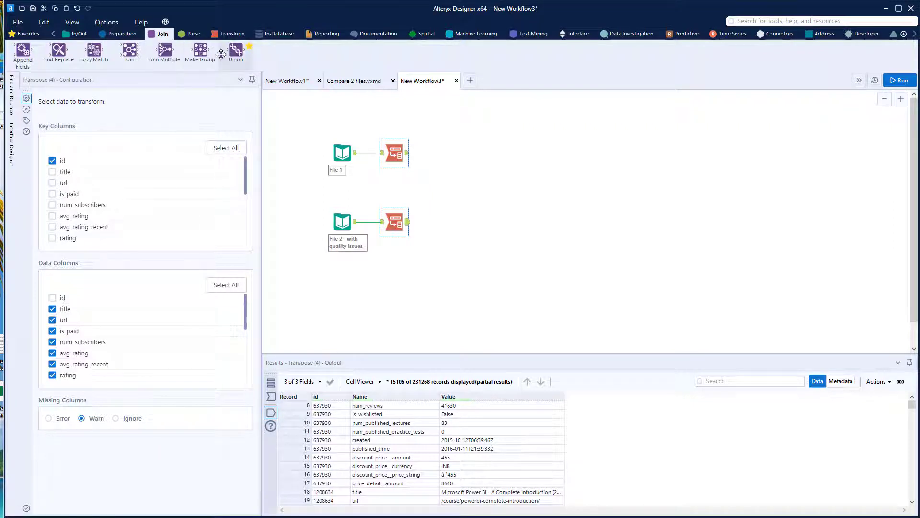
left_click(227, 34)
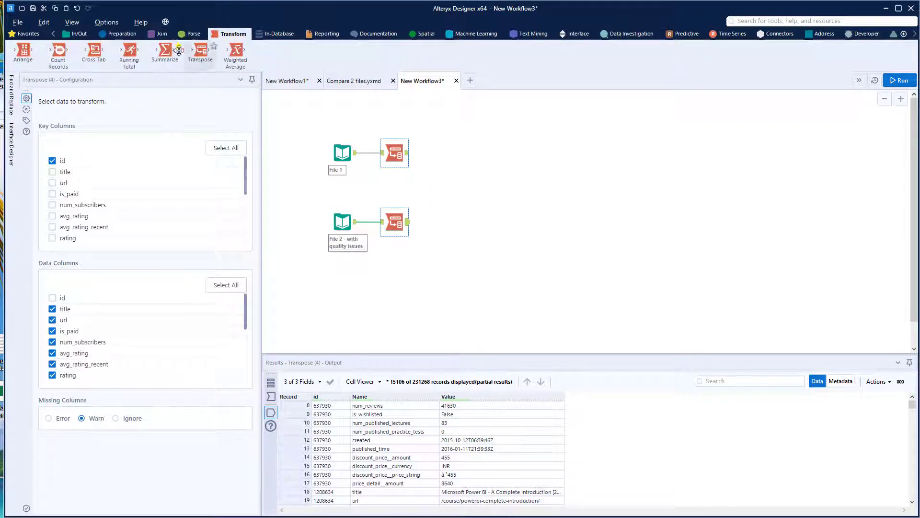
left_click_drag(179, 50, 460, 153)
left_click(69, 133)
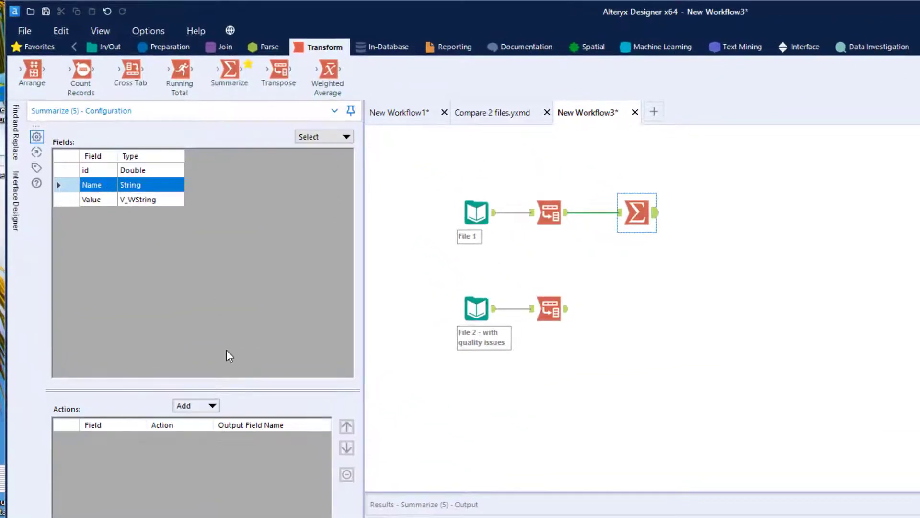
left_click(197, 405)
left_click(230, 423)
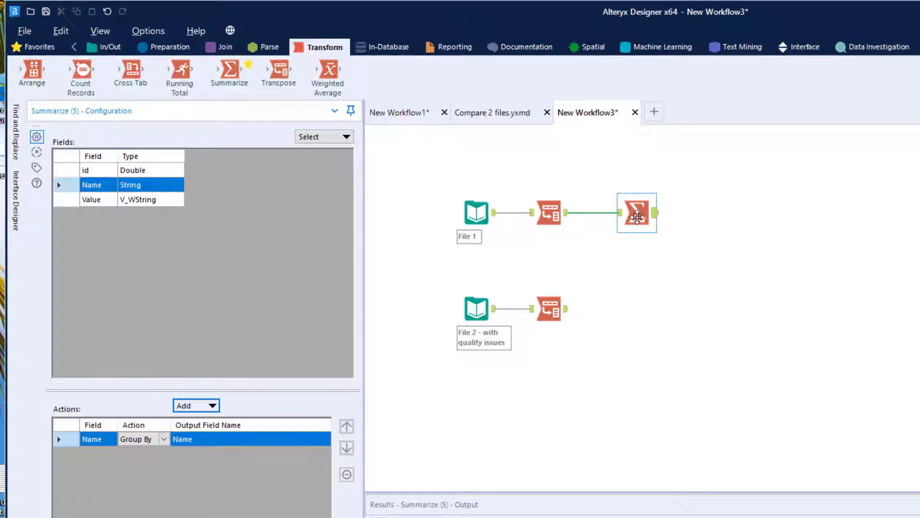
left_click(637, 216)
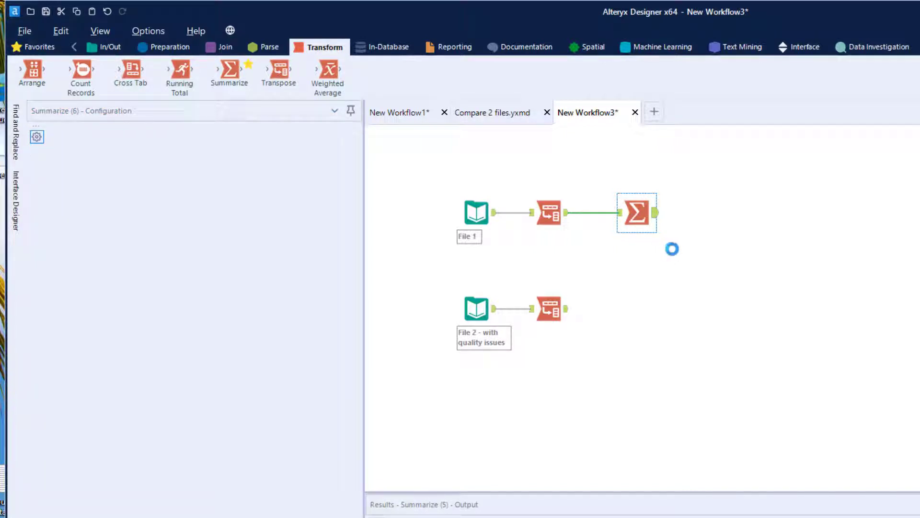
left_click_drag(665, 256, 640, 301)
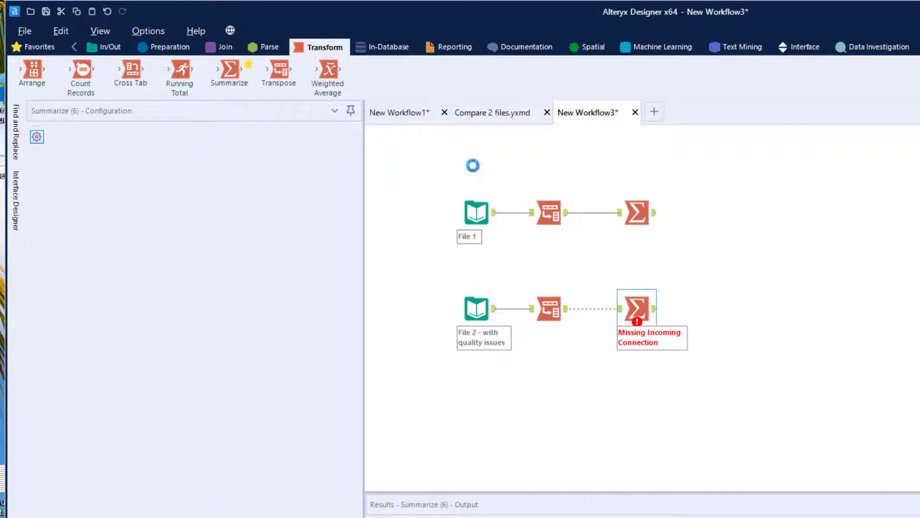
Join the File 1 summary as left input with the File 2 summary as right input on the Name field
left_click(224, 46)
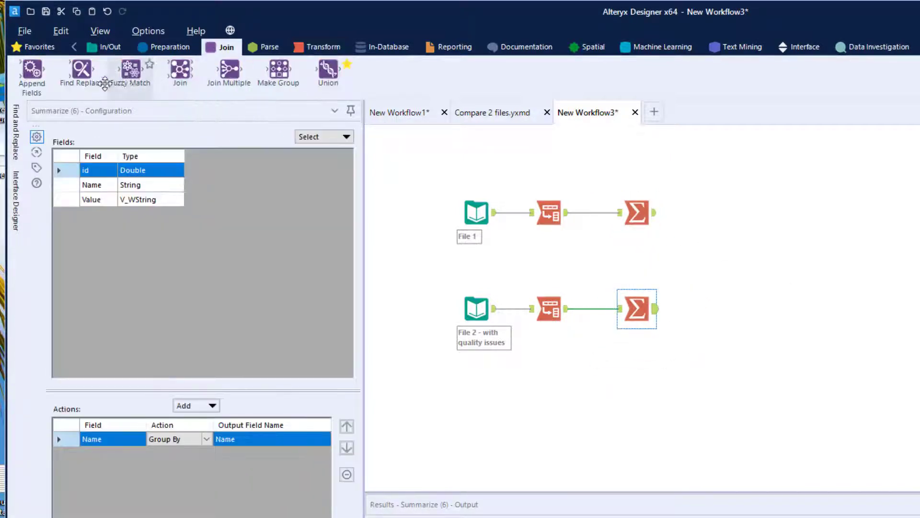
left_click_drag(180, 71, 740, 221)
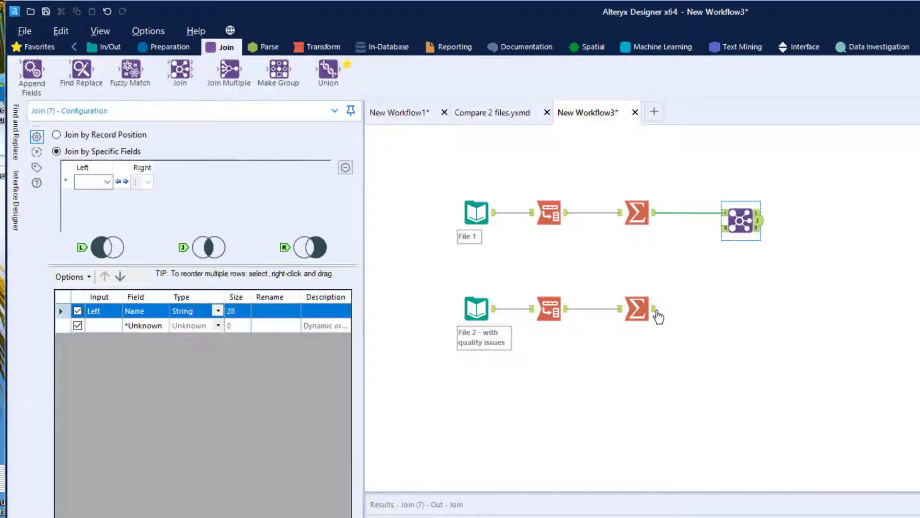
left_click_drag(655, 308, 722, 229)
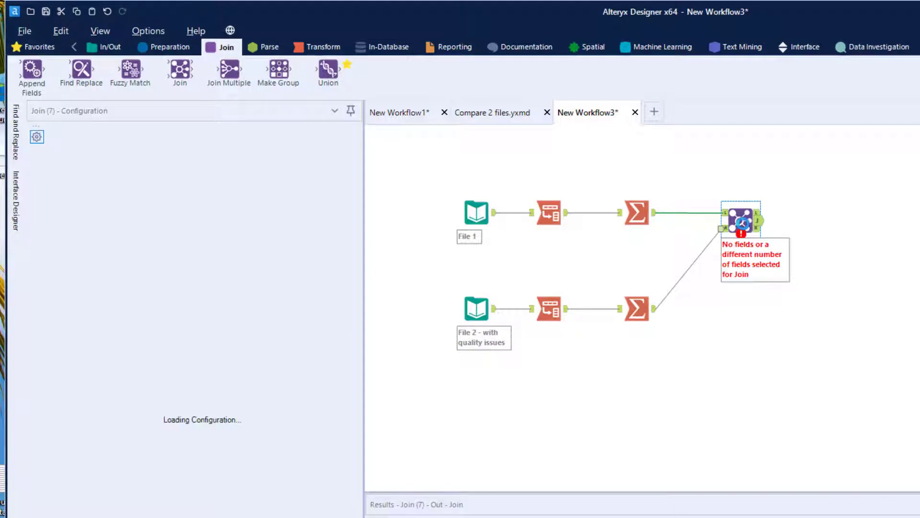
left_click(107, 182)
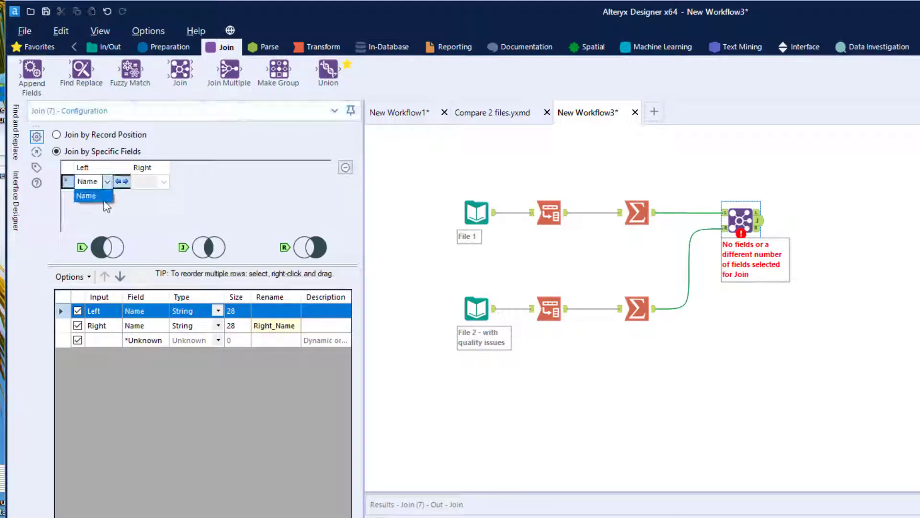
left_click(105, 202)
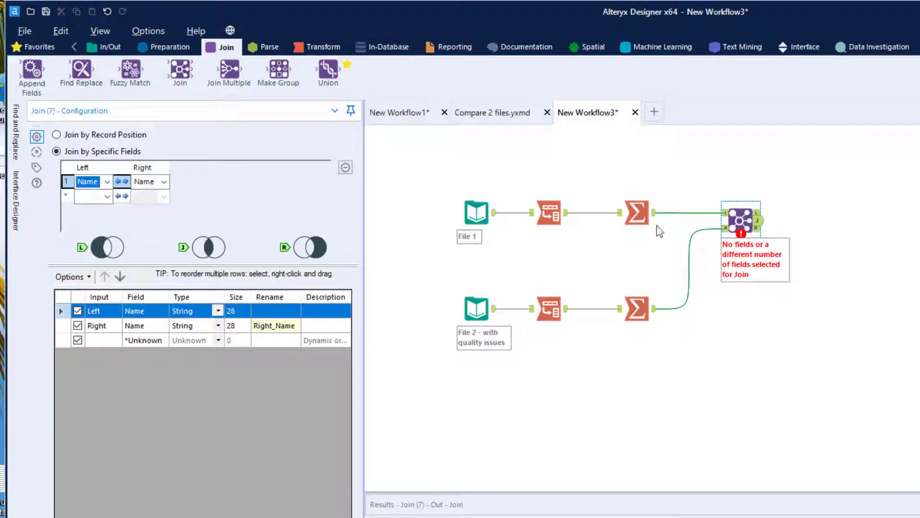
Add Browse tools to all three outputs of the Join tool and run the workflow
left_click(736, 222)
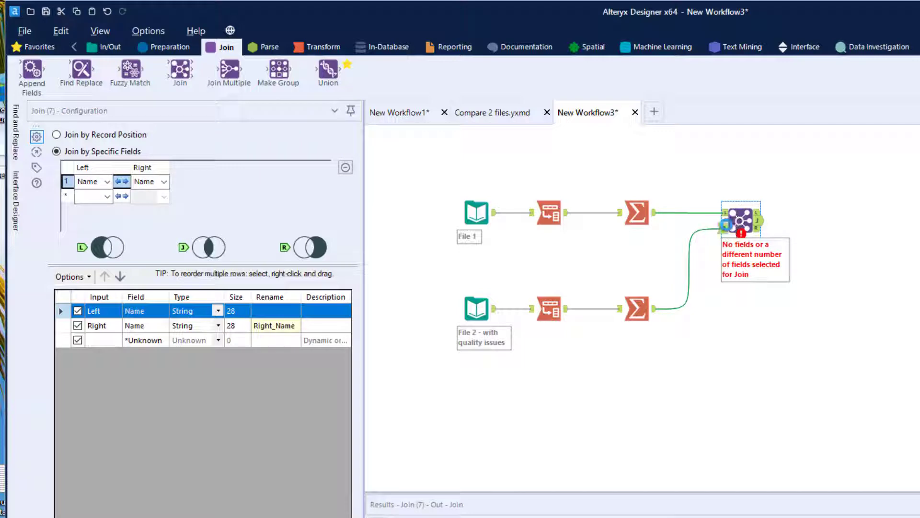
key("ctrl+shift+b")
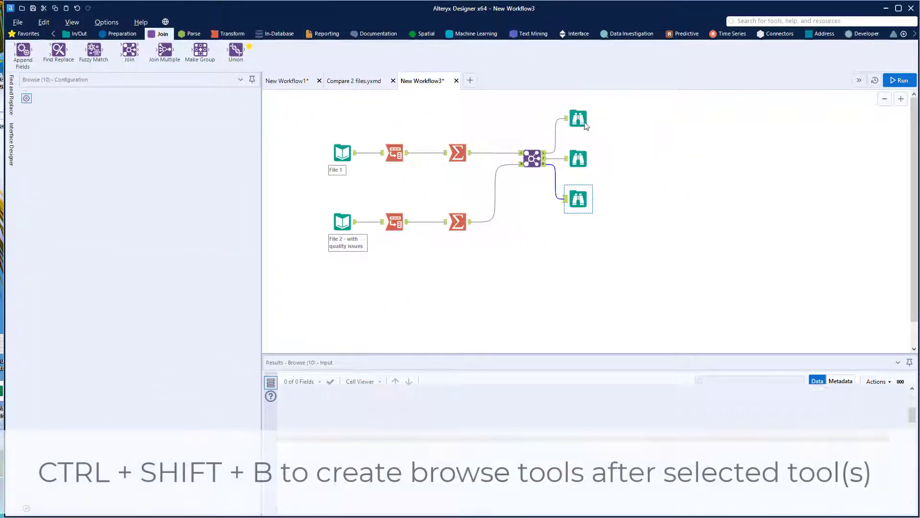
key("ctrl+r")
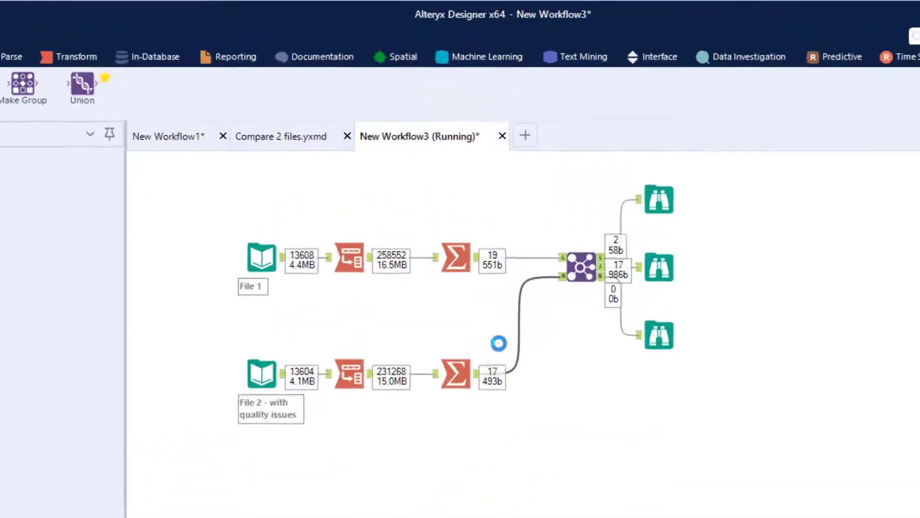
Examine the column names in the Join tool's unmatched left output
left_click(659, 334)
left_click(660, 204, "ctrl")
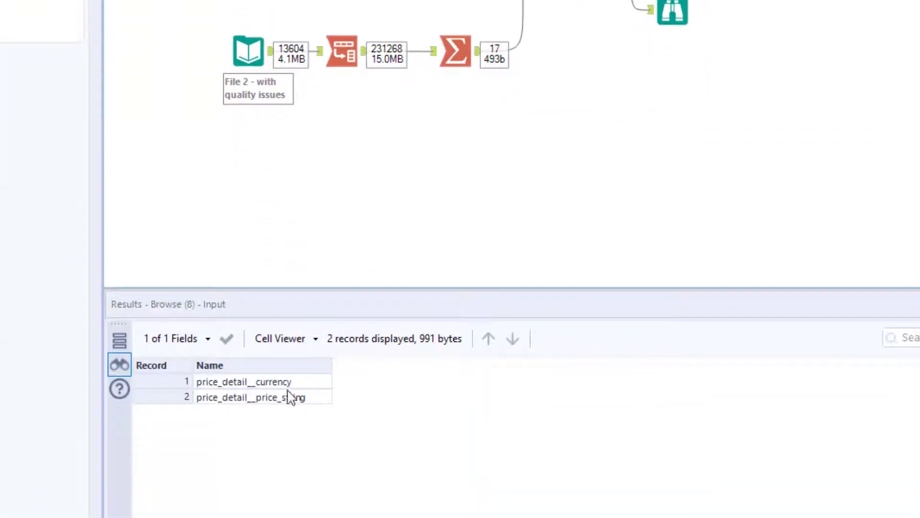
left_click(160, 127, "ctrl")
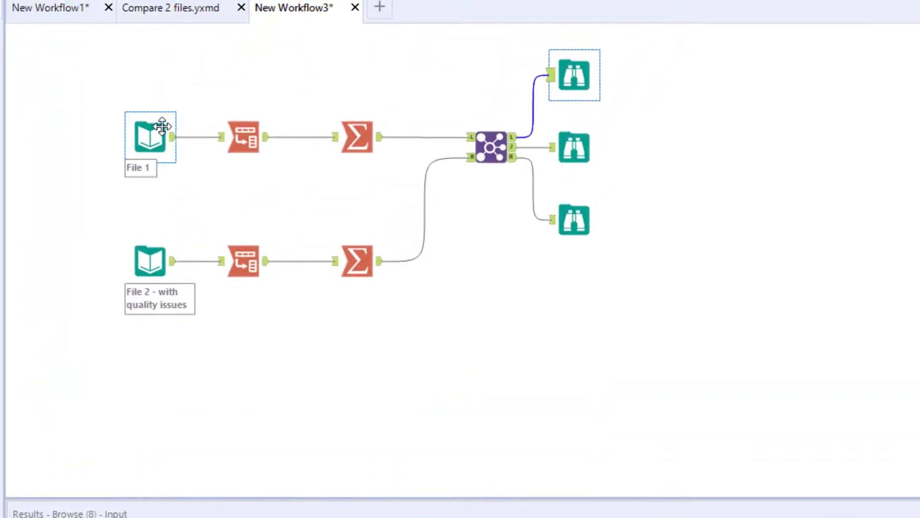
left_click(162, 126, "ctrl")
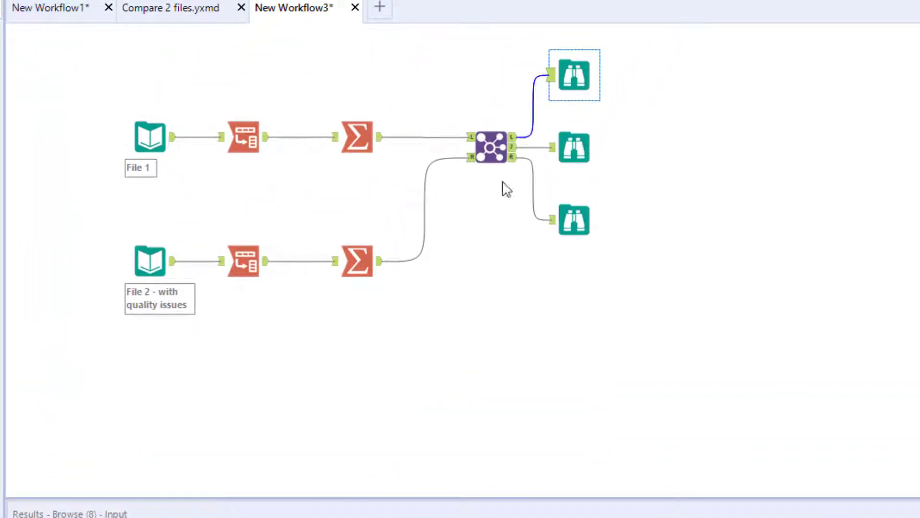
Move the left output's Browse tool farther from the Join and name its connection "File 2 columns that are missing"
left_click_drag(564, 72, 615, 72)
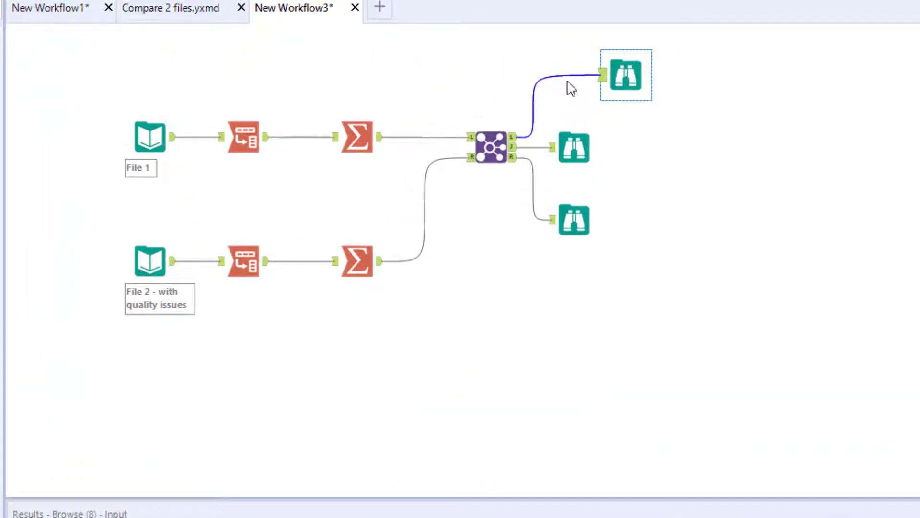
left_click(577, 82)
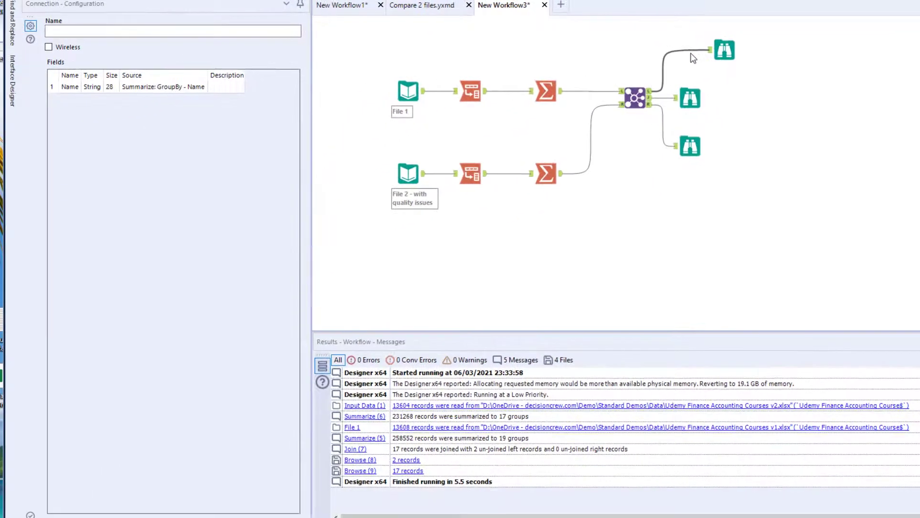
left_click(236, 32)
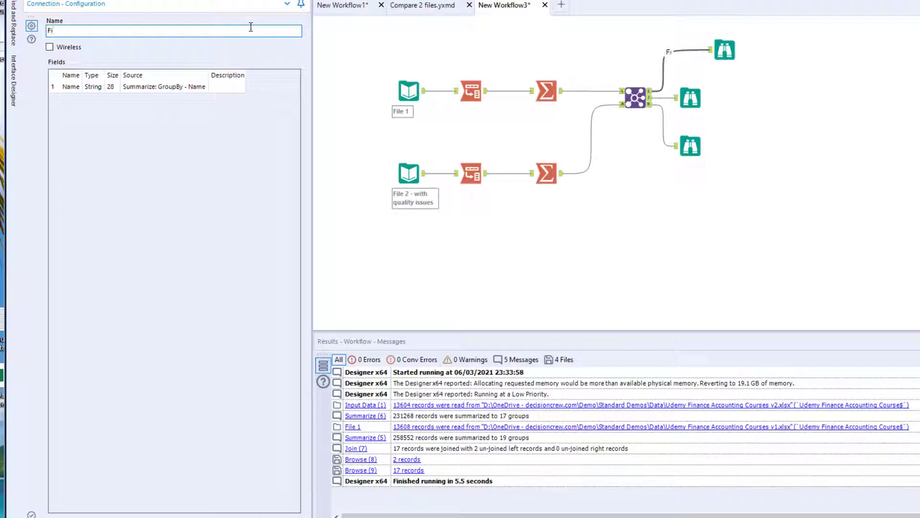
type("File 2 columns that are ")
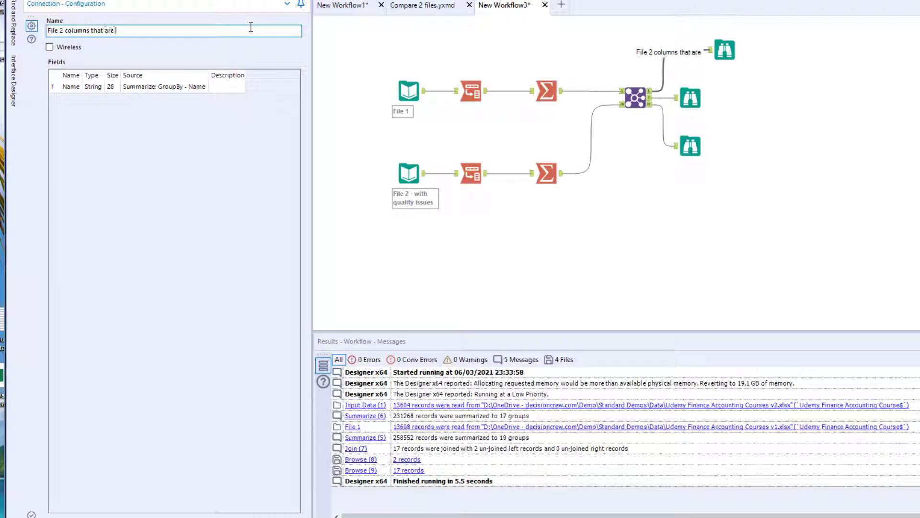
type("missing")
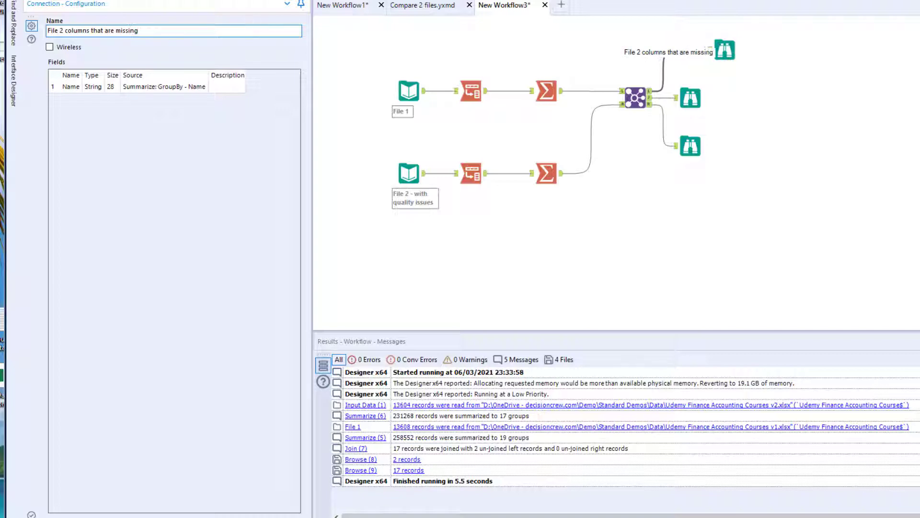
Add a second Join below the first, using File 1's transposed data as left input and the first Join's matched output as right input
left_click(896, 155)
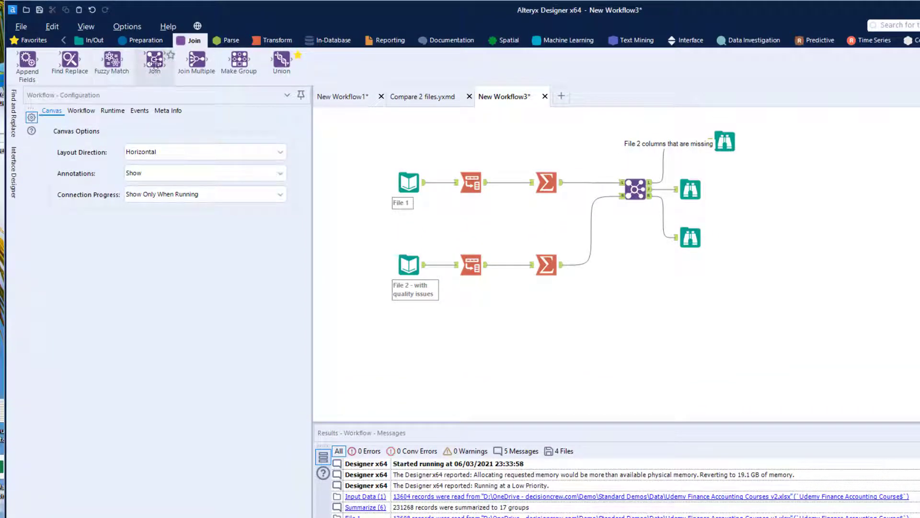
left_click_drag(154, 59, 690, 320)
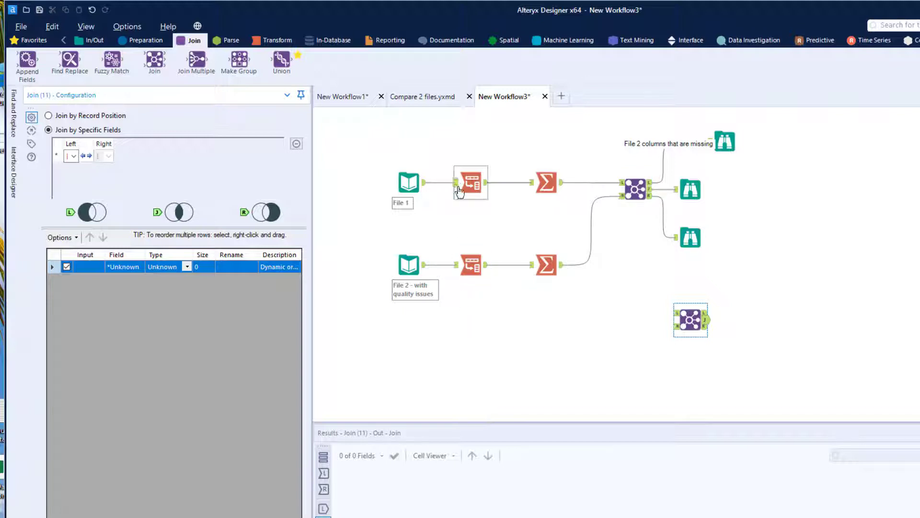
left_click_drag(652, 195, 675, 326)
key("ctrl+r")
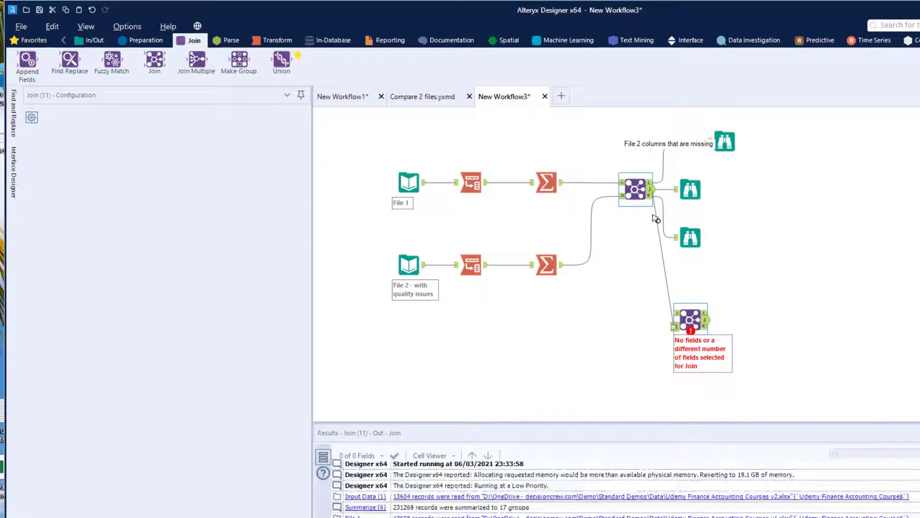
left_click(646, 187)
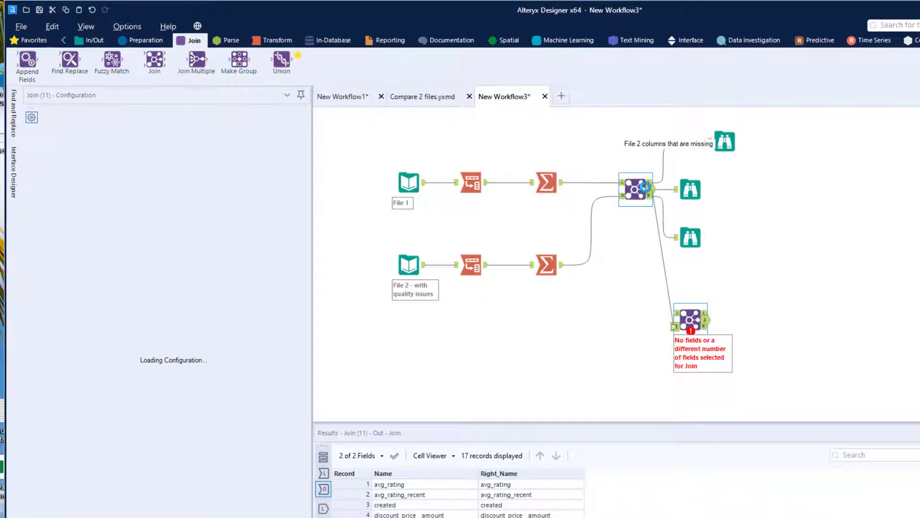
left_click(685, 205)
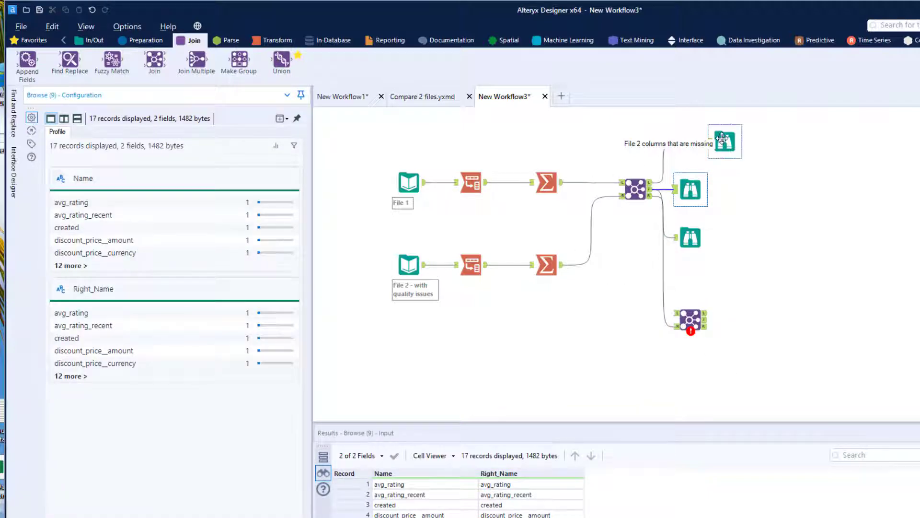
left_click(477, 199)
left_click_drag(486, 182, 689, 317)
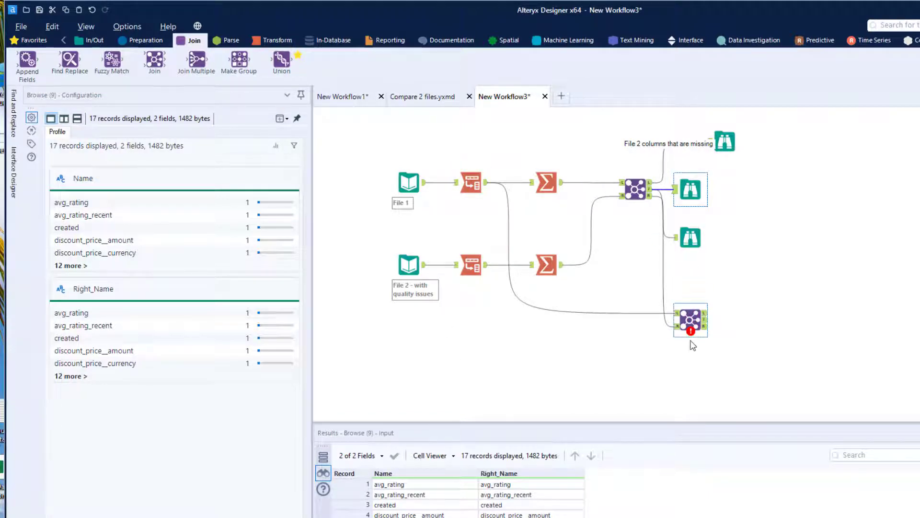
Set the second Join to match Name with Name and exclude the right-hand Name and Right_Name fields from its output
left_click(695, 324)
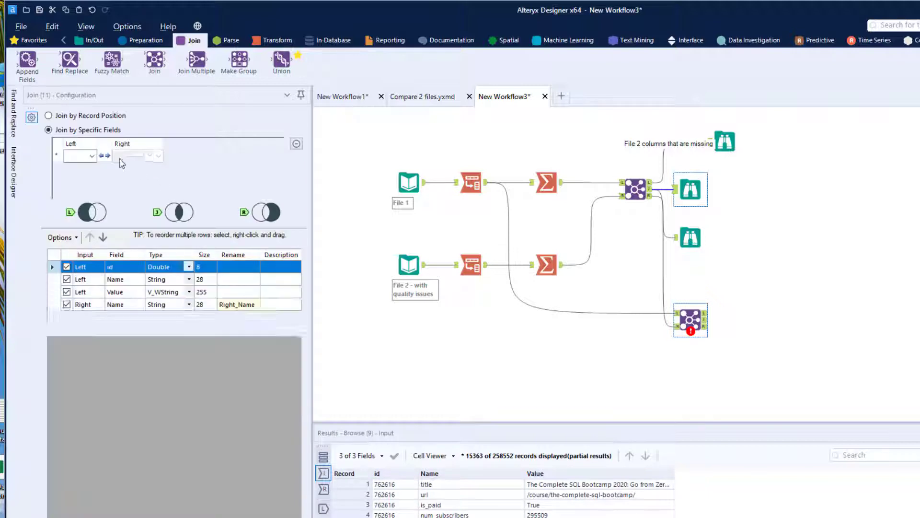
left_click(92, 157)
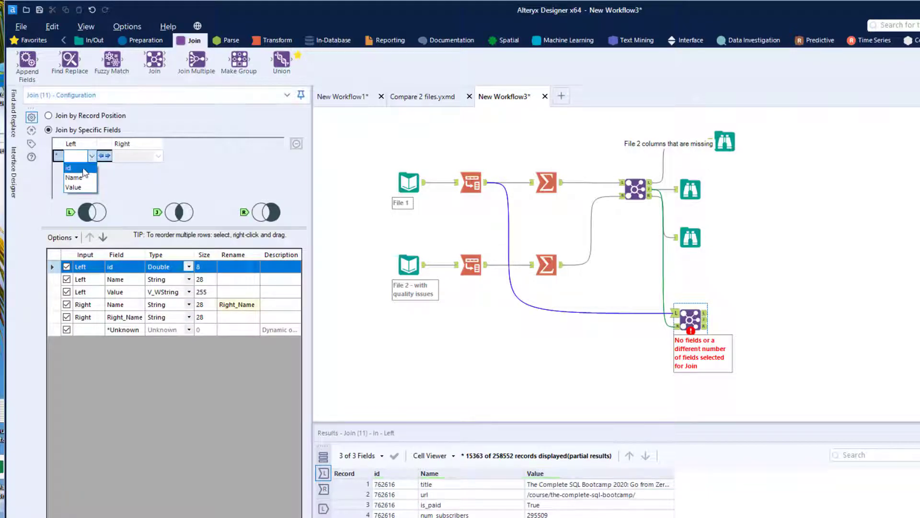
left_click(81, 170)
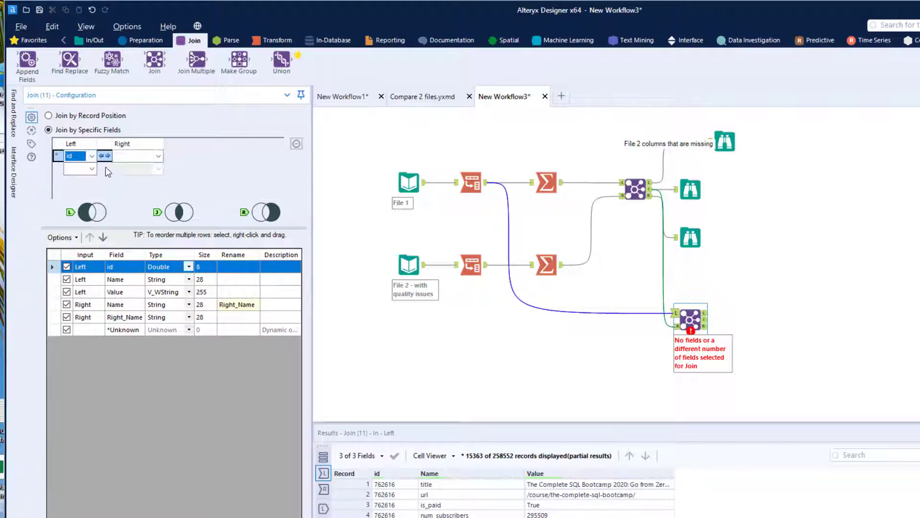
left_click(151, 160)
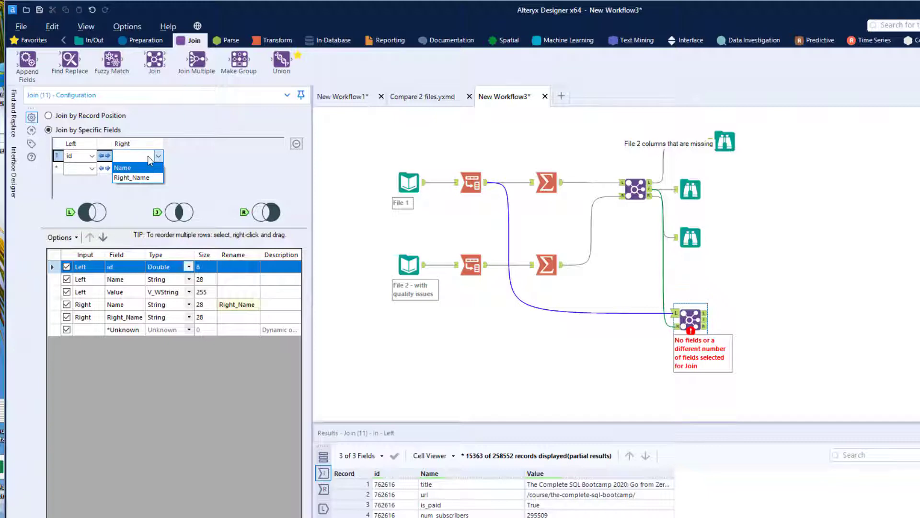
left_click(91, 156)
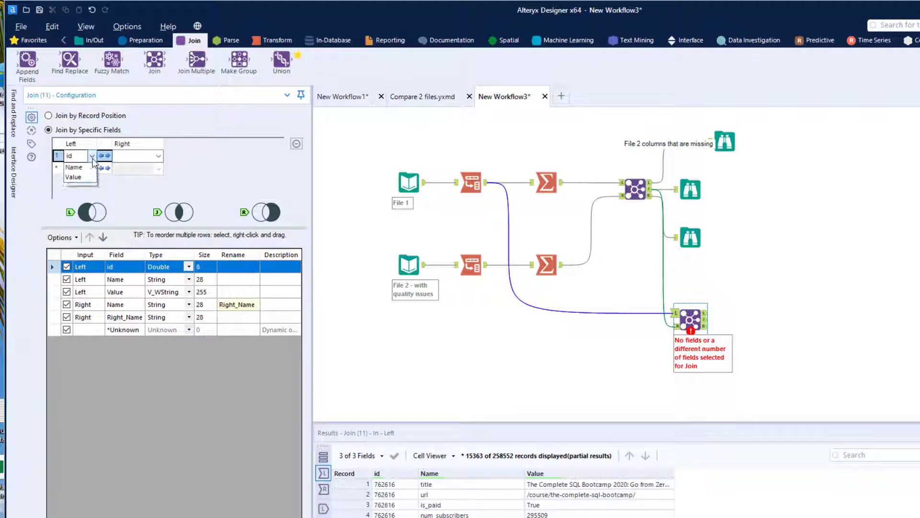
left_click(74, 167)
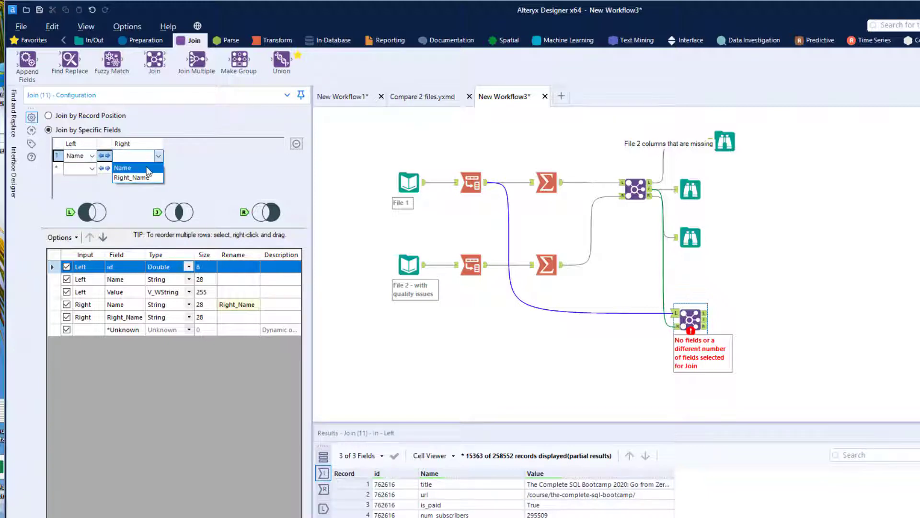
left_click(66, 304)
left_click(67, 317)
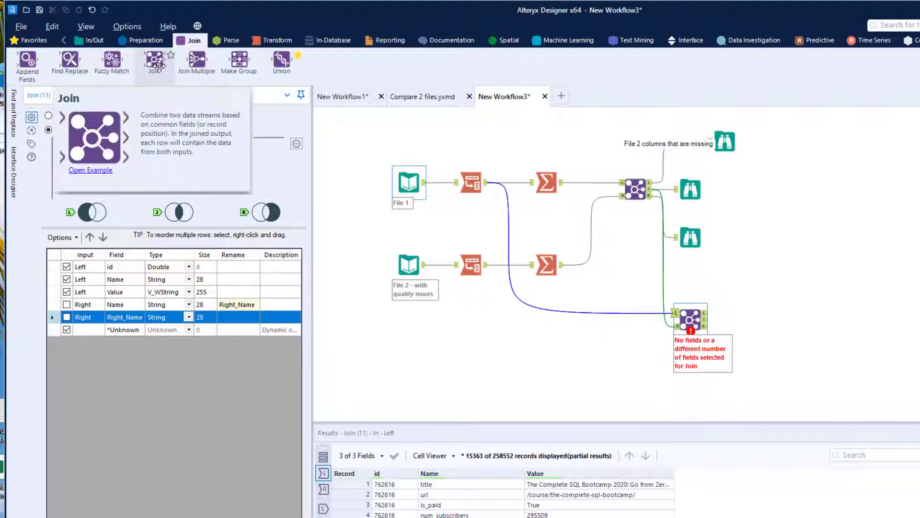
Add a third Join with the second Join's matched output as left input and File 2's summary as right, using id as left join field
left_click_drag(156, 61, 735, 312)
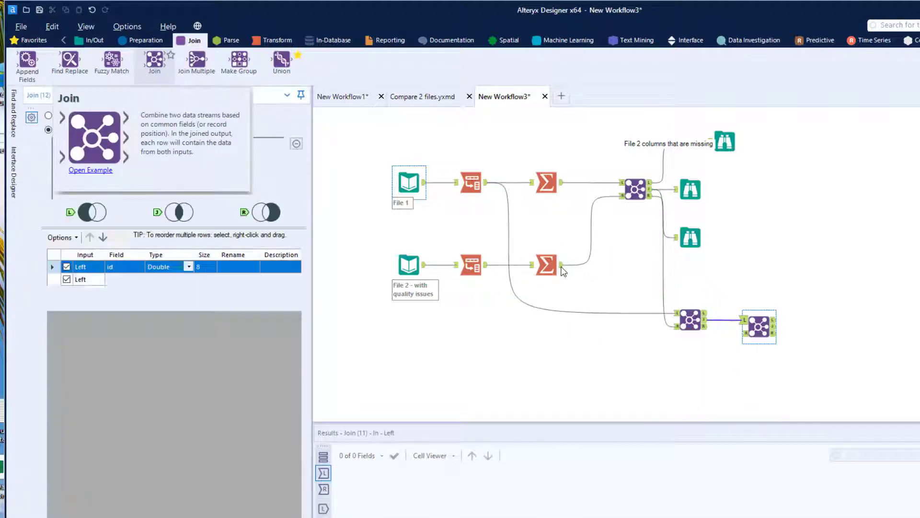
left_click_drag(719, 322, 747, 338)
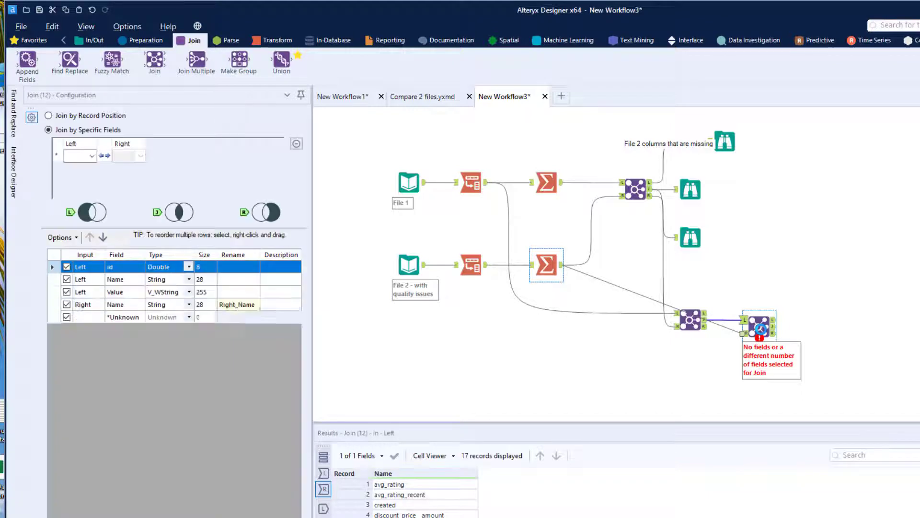
left_click(86, 160)
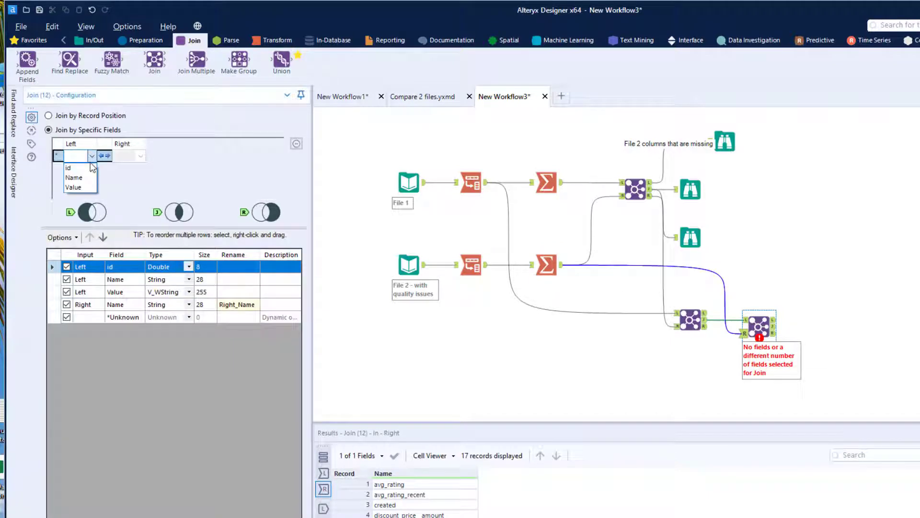
left_click(77, 177)
left_click(141, 156)
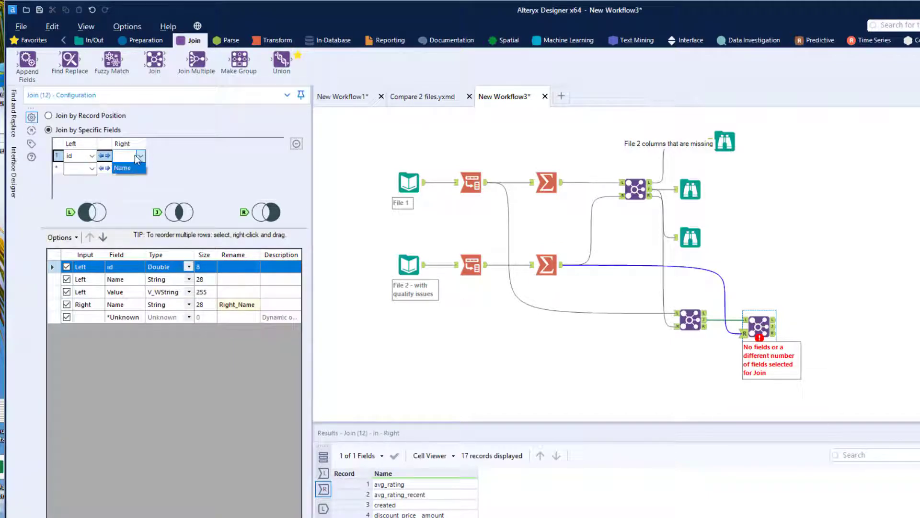
left_click(140, 157)
Replace the third Join's right input with a connection from File 2's Transpose output
left_click(745, 320)
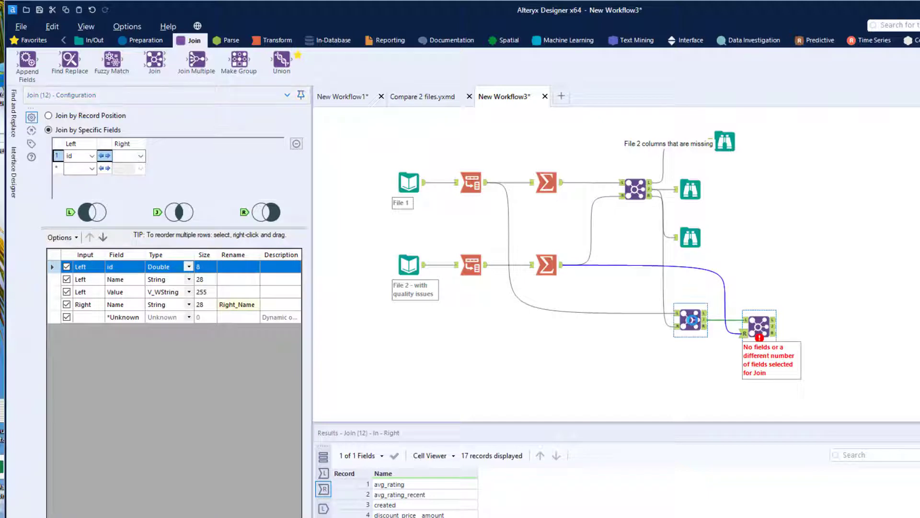
left_click(724, 336)
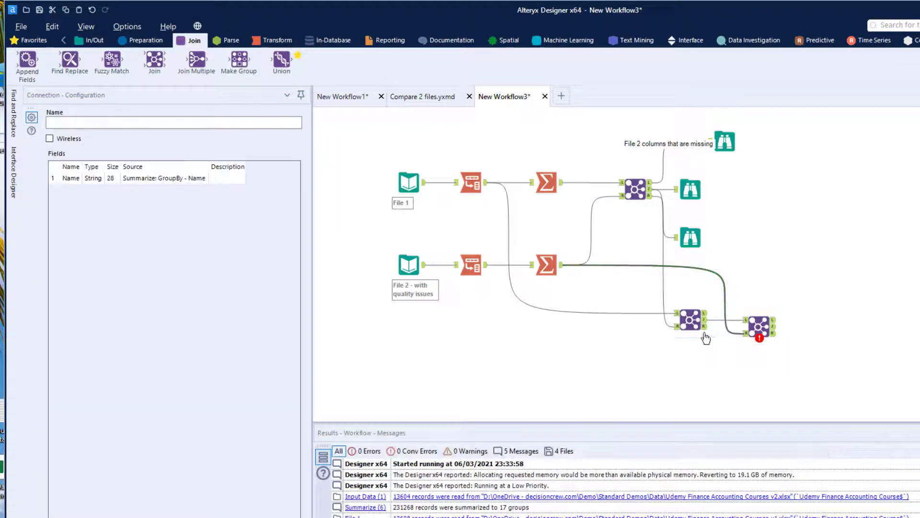
left_click(709, 339)
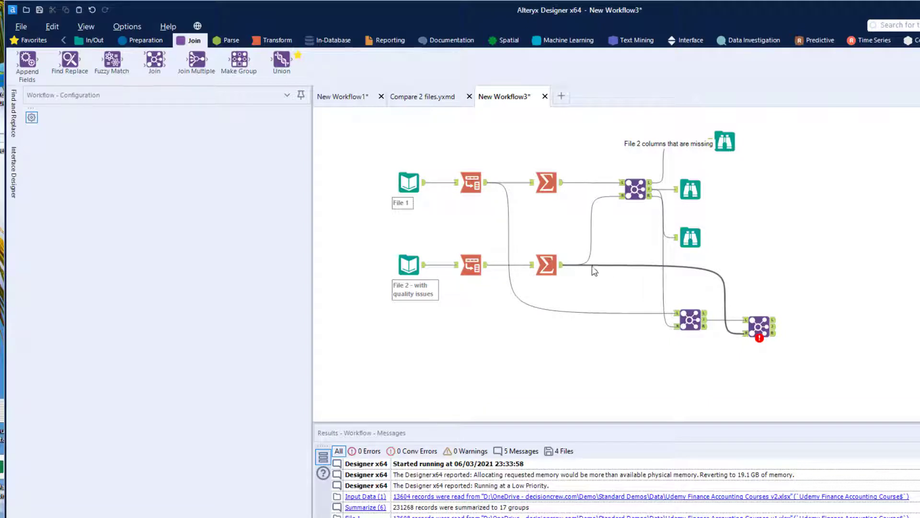
left_click_drag(486, 264, 762, 329)
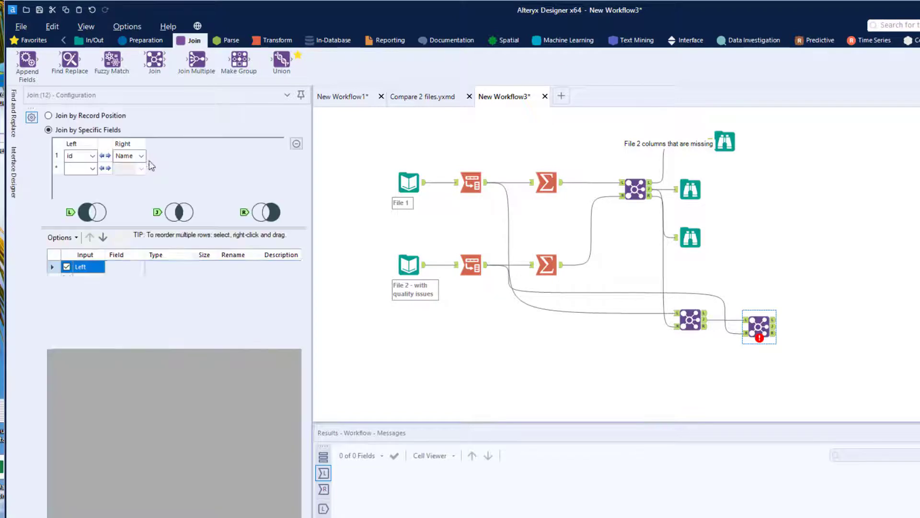
Set the third Join to match id with id and Name with Name
left_click(134, 160)
left_click(134, 165)
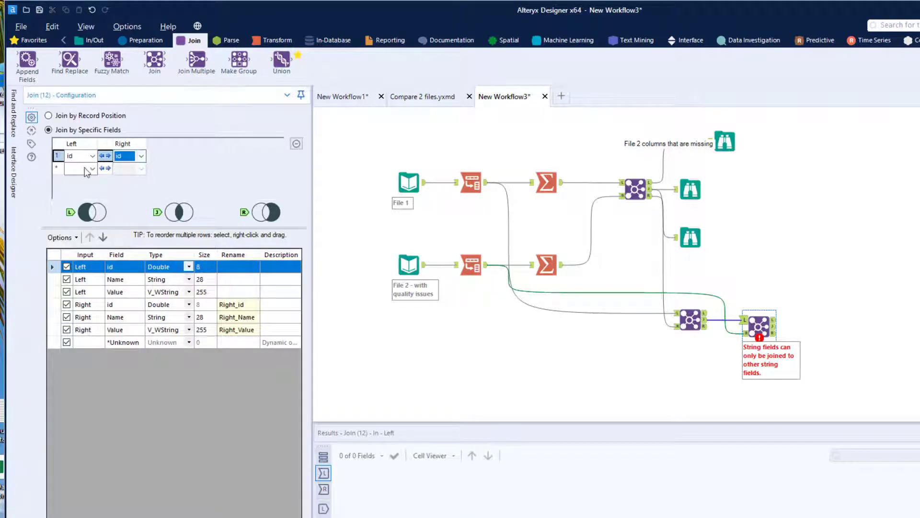
left_click(84, 167)
left_click(74, 190)
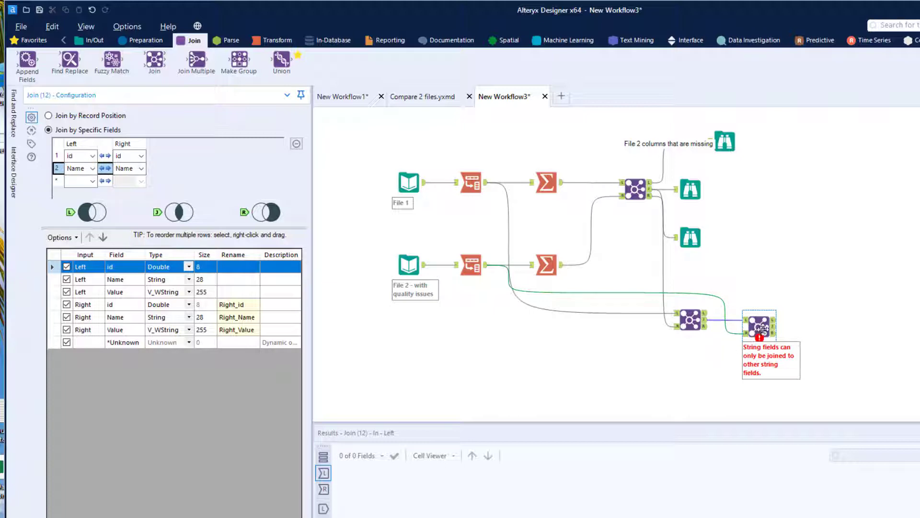
Add Browse tools to all three outputs of the third Join and run the workflow
left_click_drag(759, 327, 779, 328)
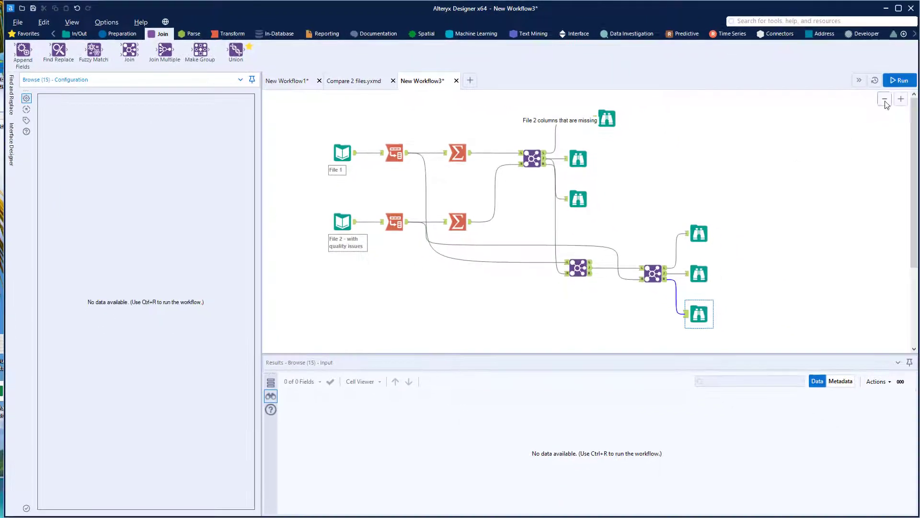
left_click(899, 80)
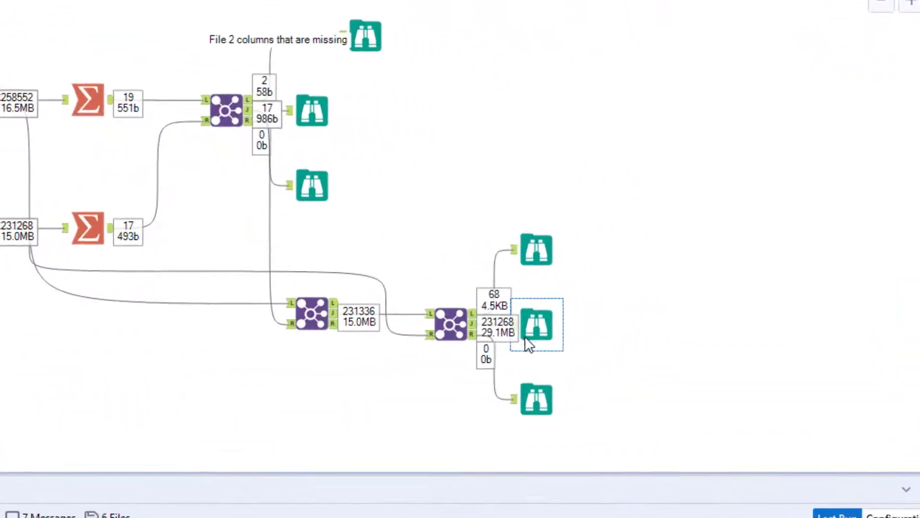
Examine the id values of the records in the third Join's unmatched left output
left_click(542, 247)
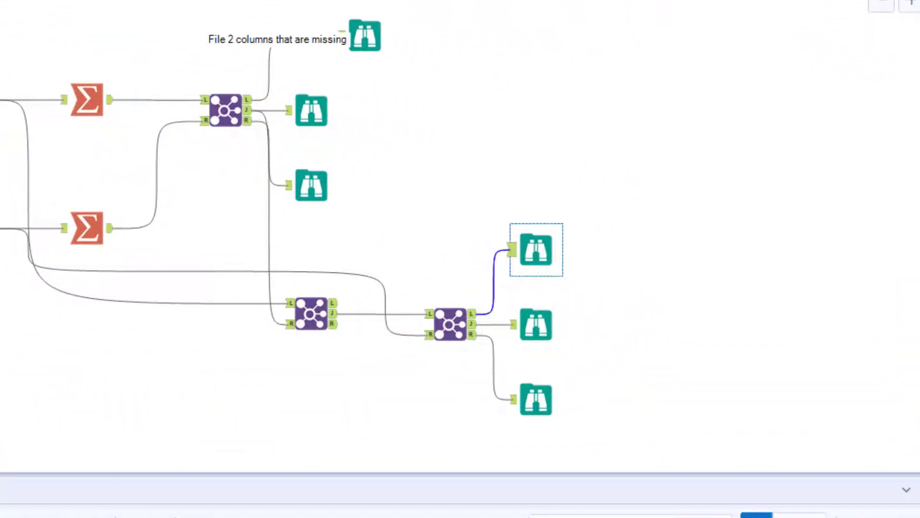
left_click_drag(256, 343, 270, 389)
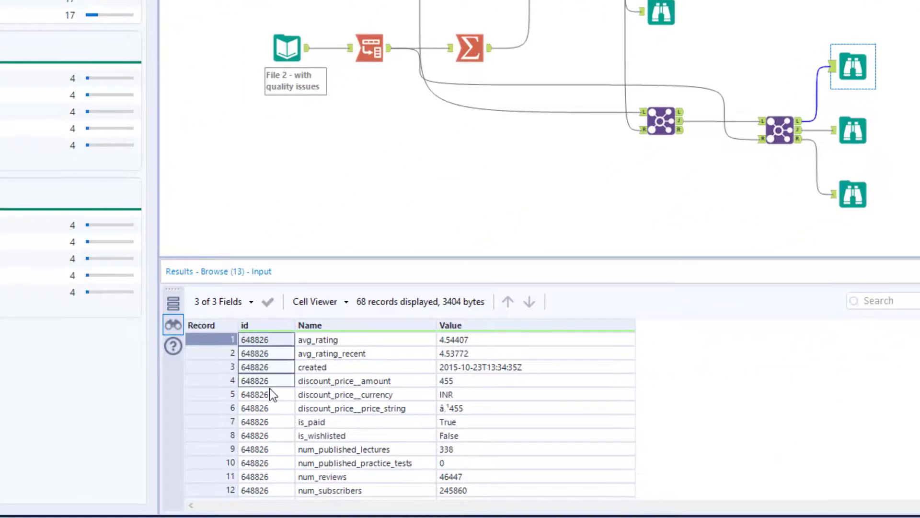
left_click_drag(270, 425, 263, 487)
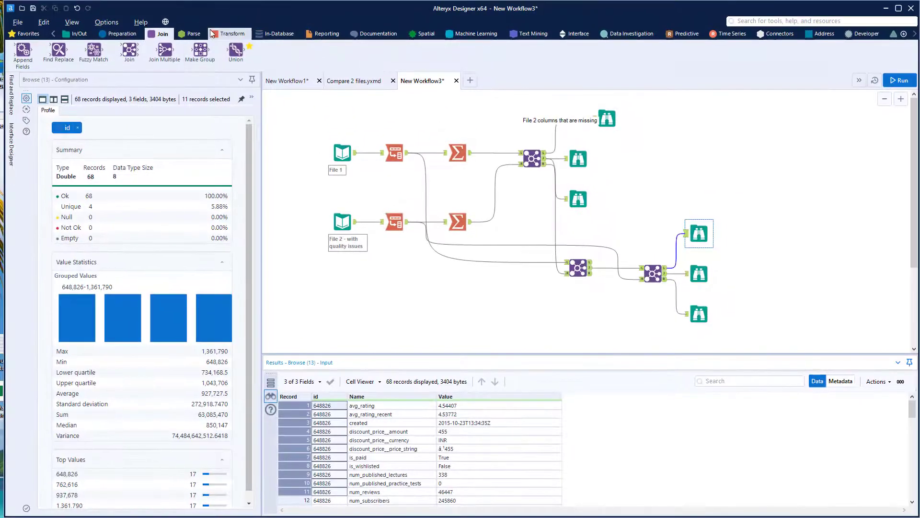
Insert a Summarize tool grouped by id between the third Join's left output and its Browse tool, and rerun the workflow
left_click(229, 33)
left_click_drag(165, 51, 698, 233)
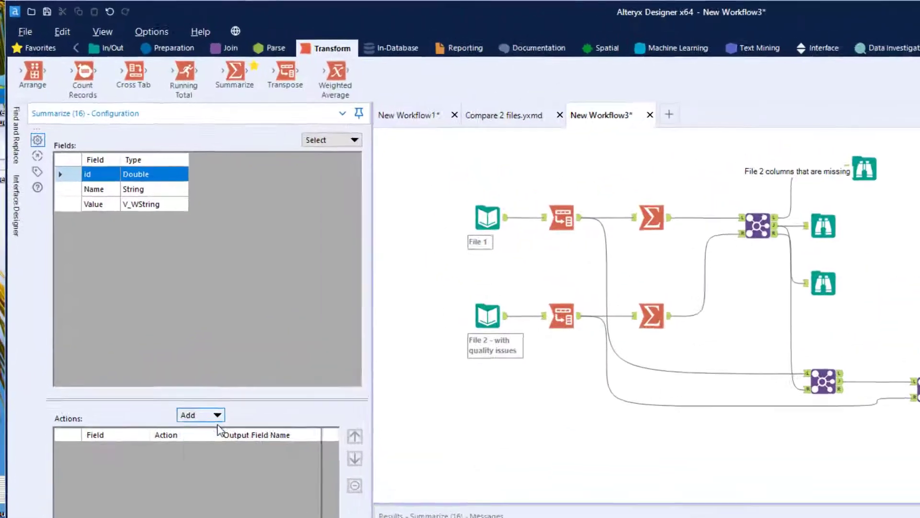
left_click(141, 291)
left_click(141, 301)
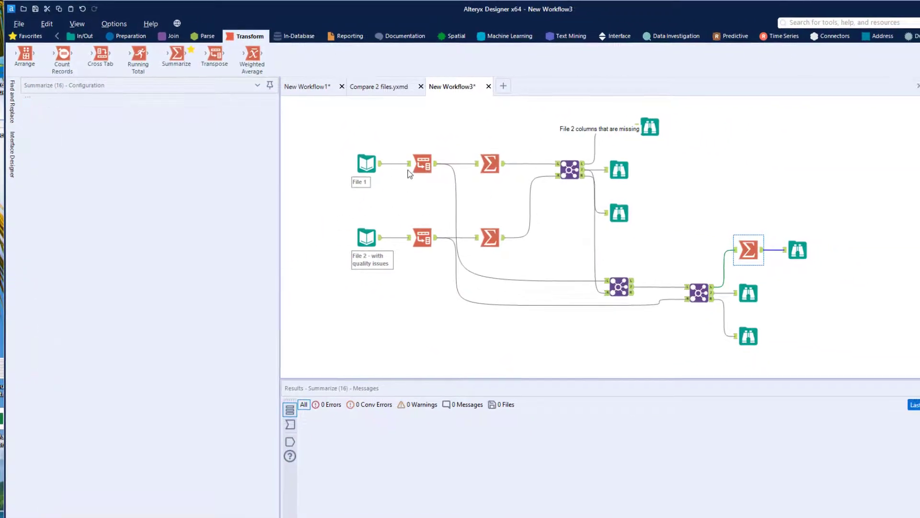
key("ctrl+r")
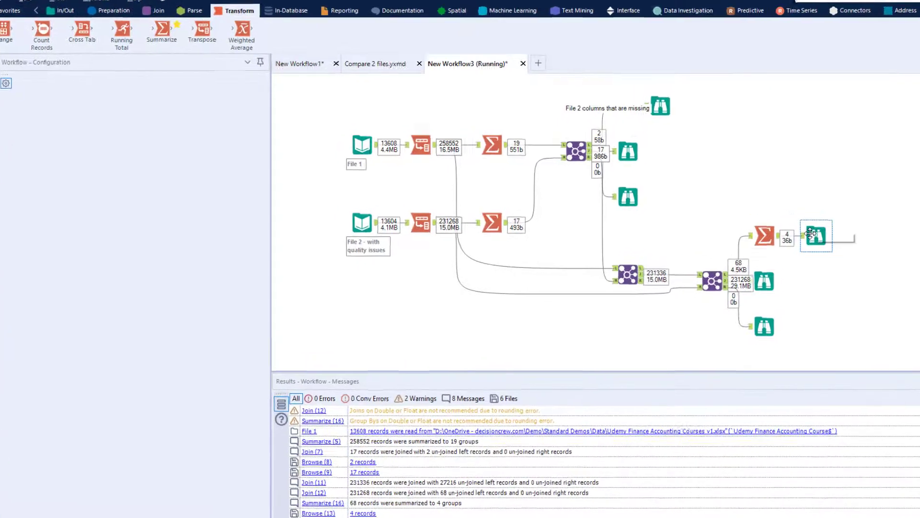
Move the Browse tool farther from the new Summarize tool and name their connection "File 2 rows that are missing"
left_click(792, 249)
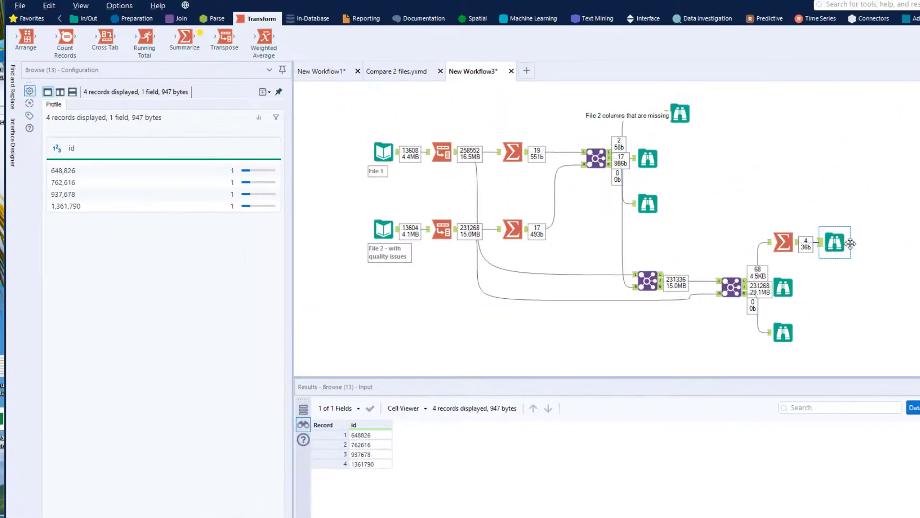
left_click(875, 239)
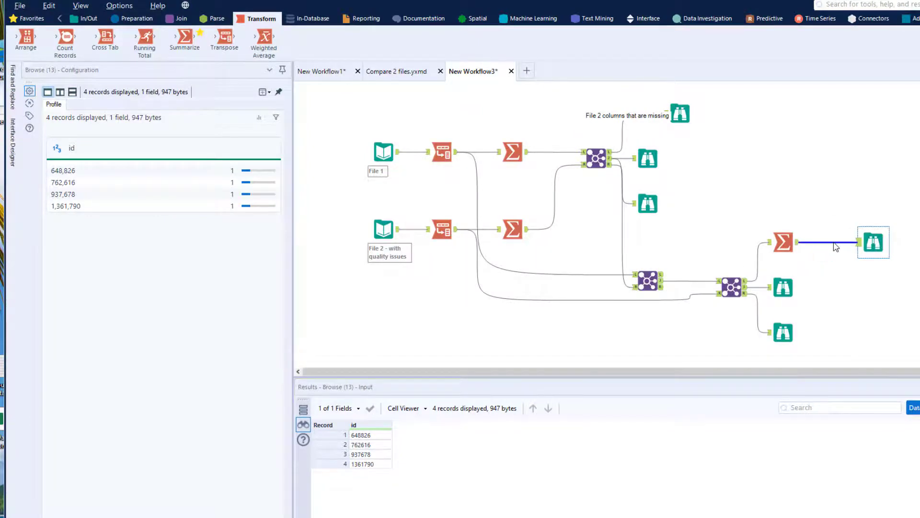
left_click(829, 243)
left_click(127, 97)
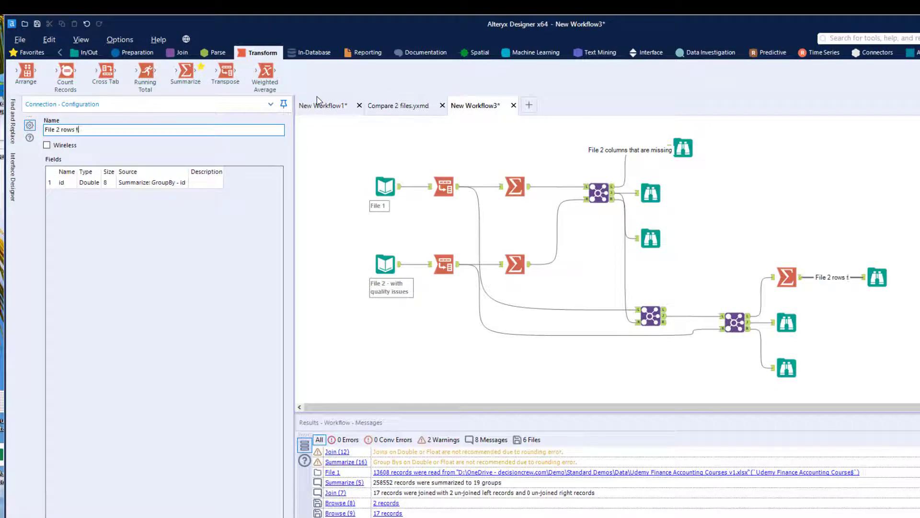
type("File 2 rows that are missing")
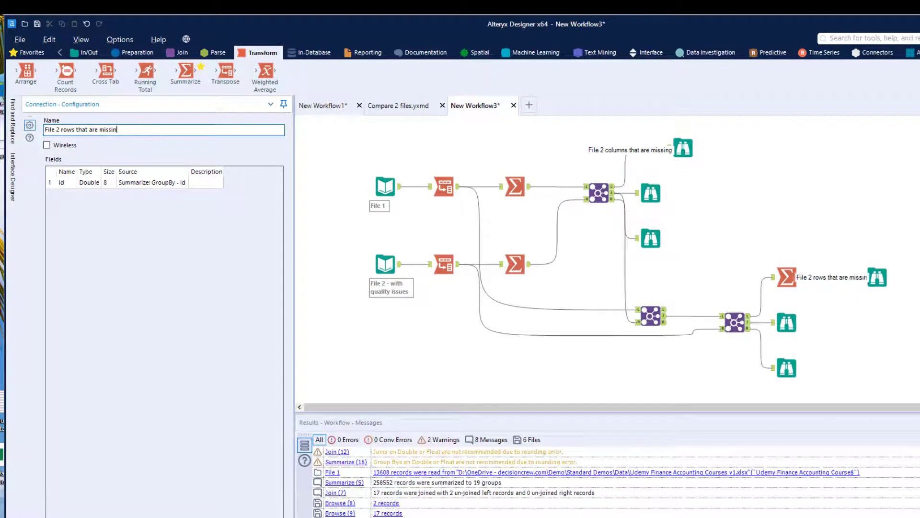
Move the Browse tool on the third Join's matched output farther away and compare its records' Value and Right_Value columns
left_click(904, 350)
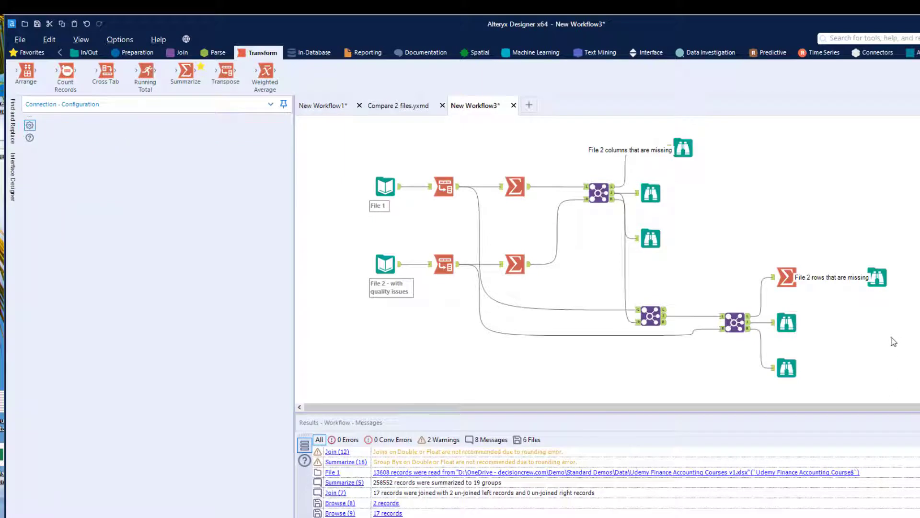
left_click(790, 326)
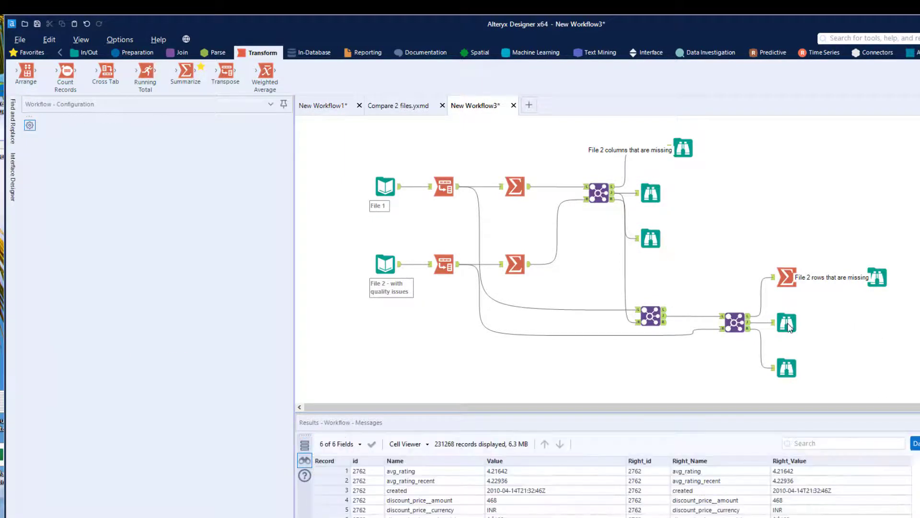
left_click_drag(790, 326, 847, 323)
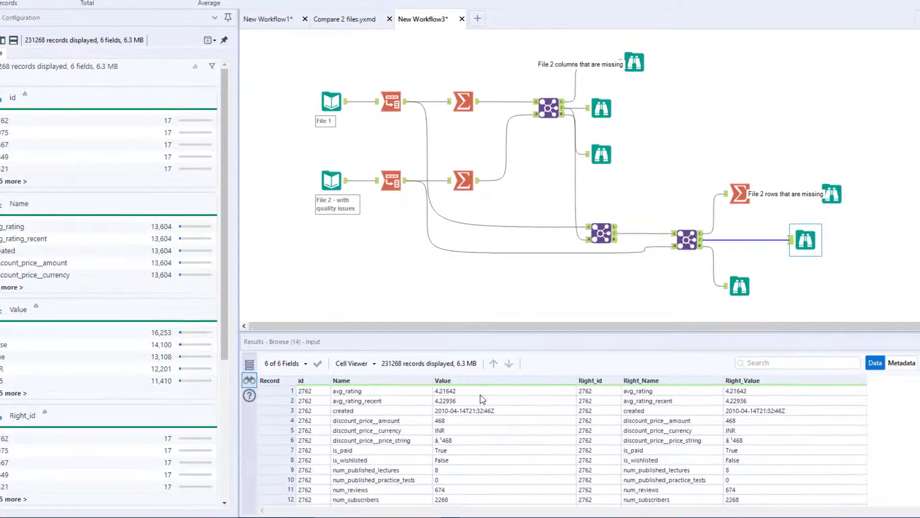
left_click(481, 394)
left_click(739, 392)
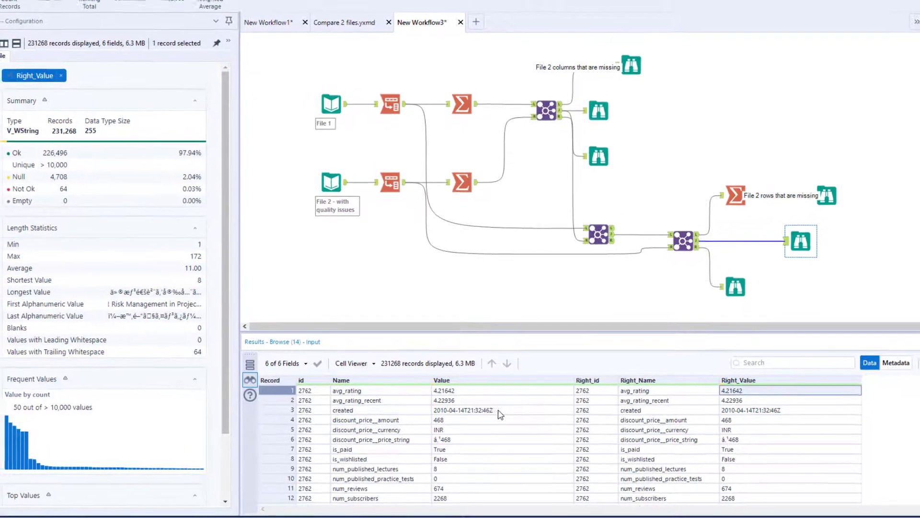
scroll(518, 428, "down", 4)
scroll(855, 404, "down", 3)
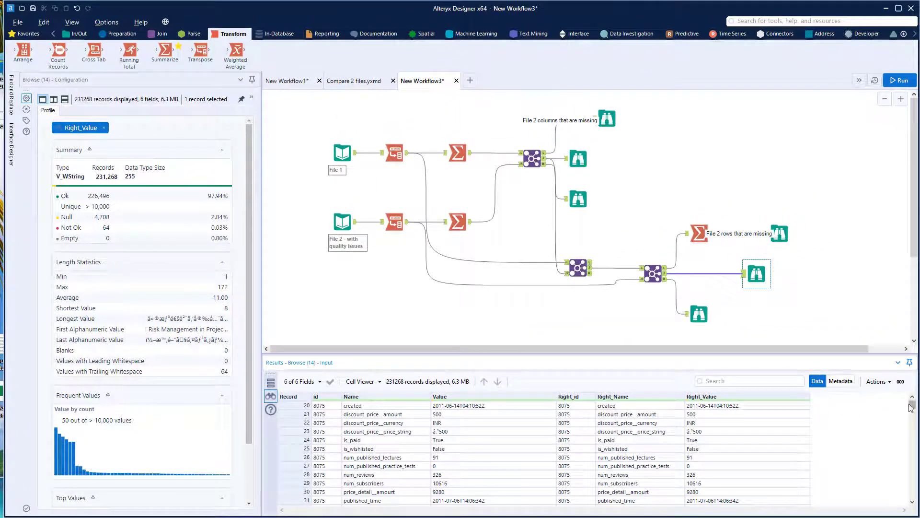
left_click_drag(911, 407, 906, 429)
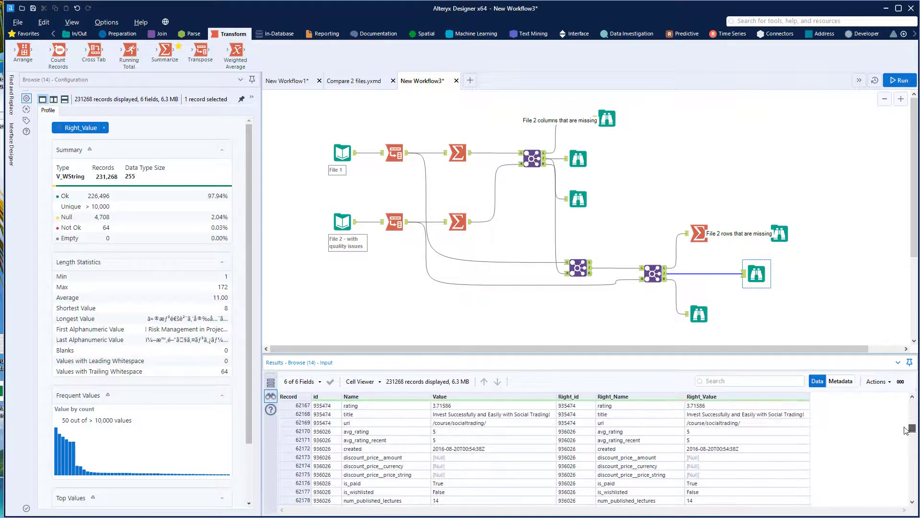
Insert a Filter tool between the third Join's matched output and its Browse tool, with the custom expression [Value] != [Right_Value]
left_click(120, 33)
left_click_drag(130, 51, 705, 270)
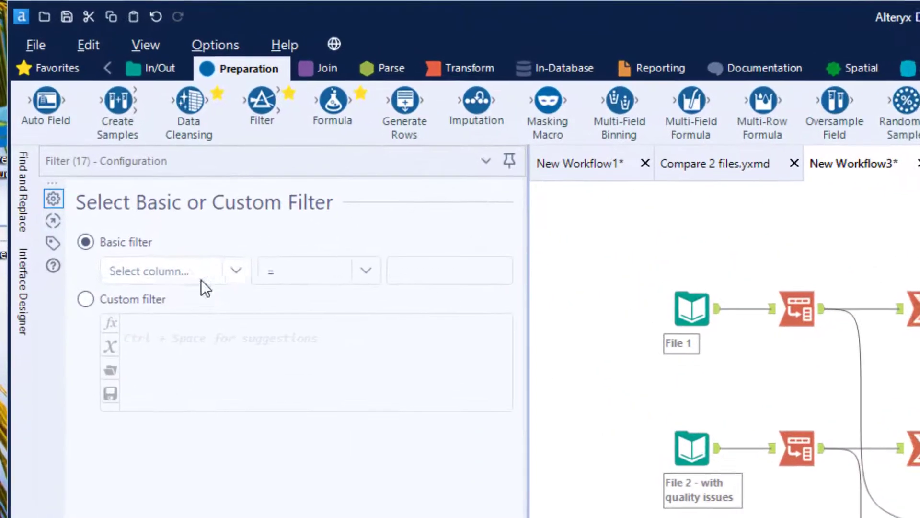
left_click(96, 136)
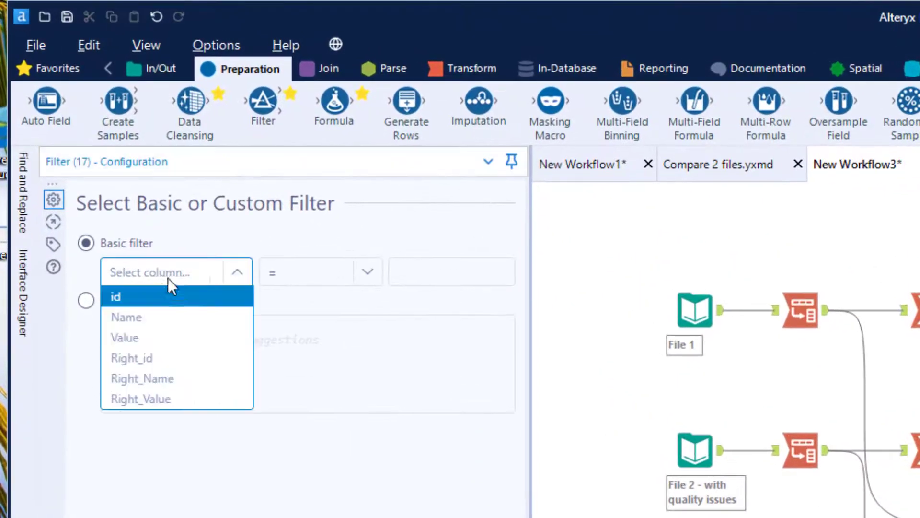
left_click(168, 338)
left_click(317, 281)
left_click(333, 317)
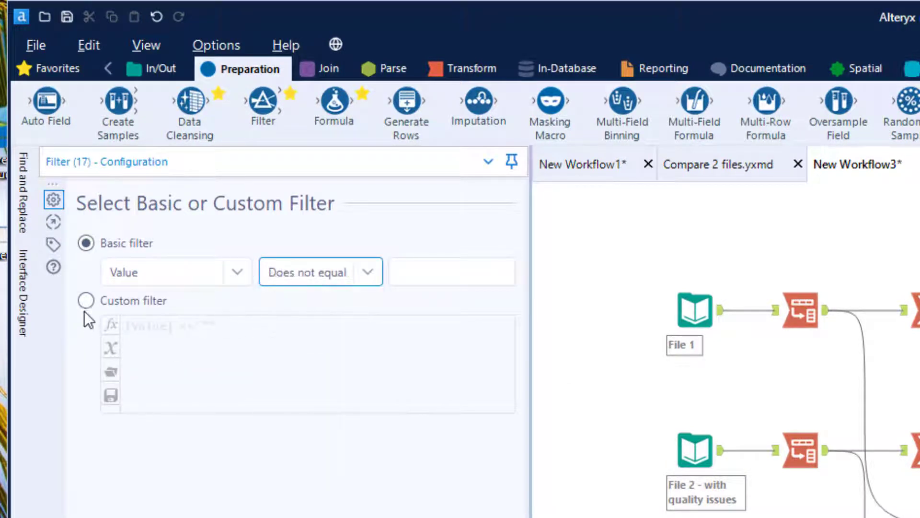
left_click(86, 301)
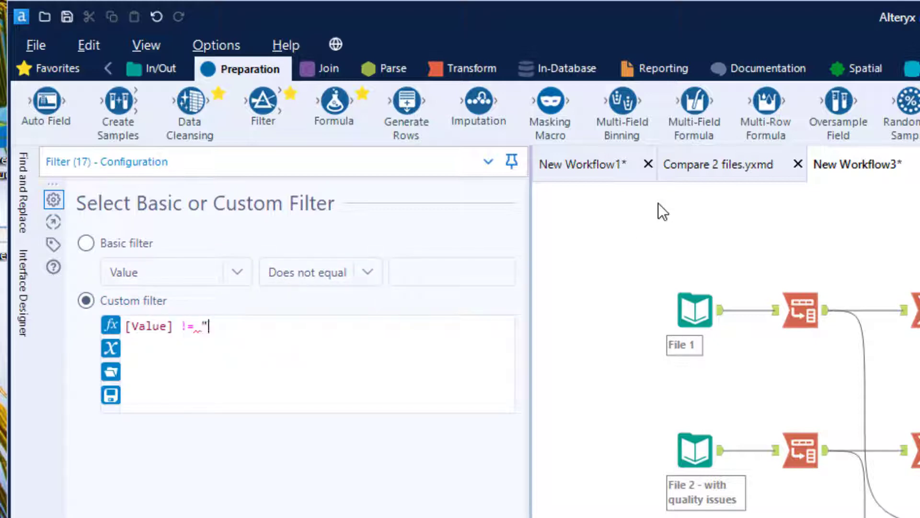
type("Right")
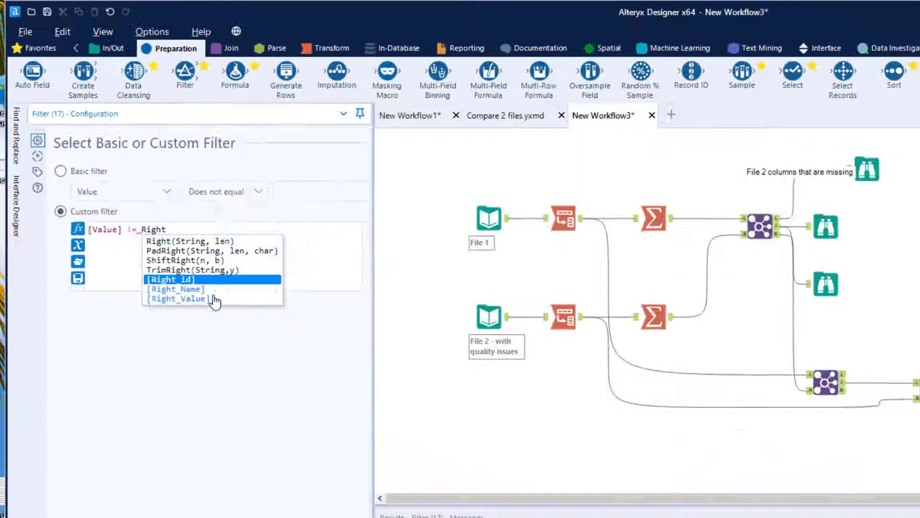
left_click(251, 420)
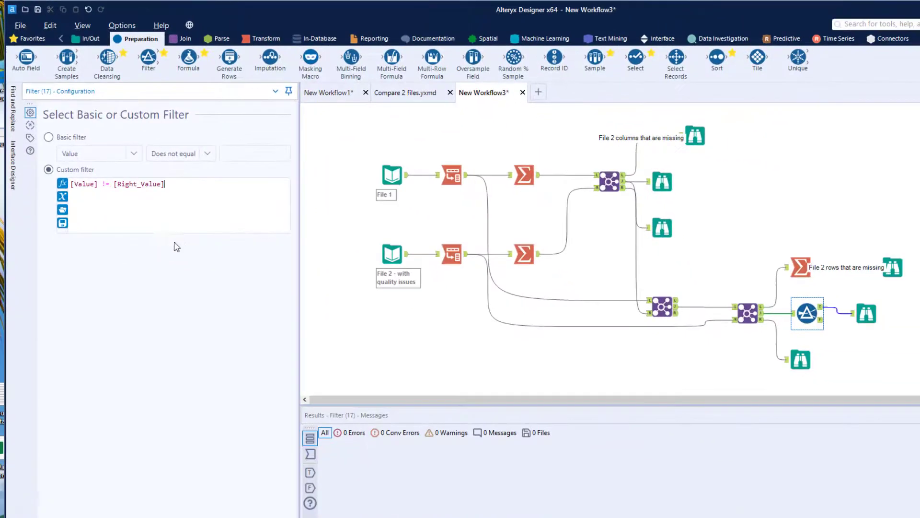
Move the Browse tool farther from the Filter's true output and rerun the workflow to examine the records whose values differ
left_click_drag(867, 313, 893, 307)
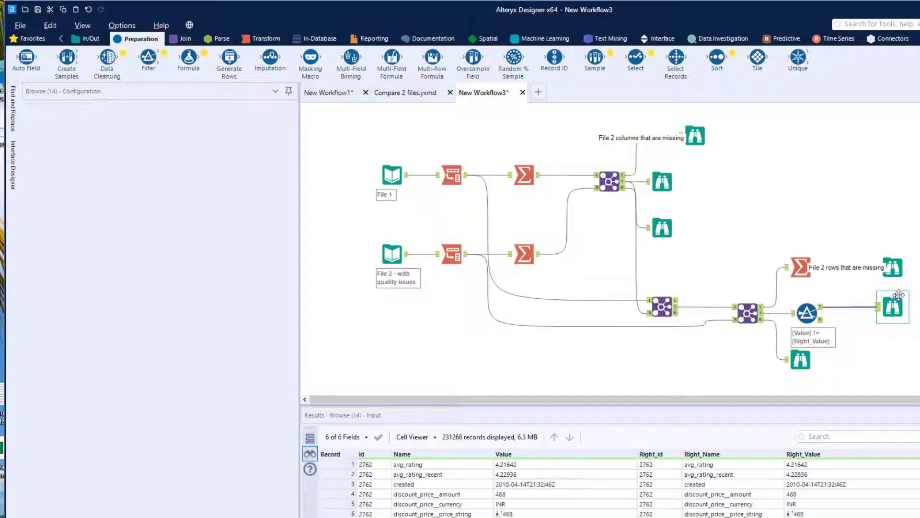
key("ctrl+r")
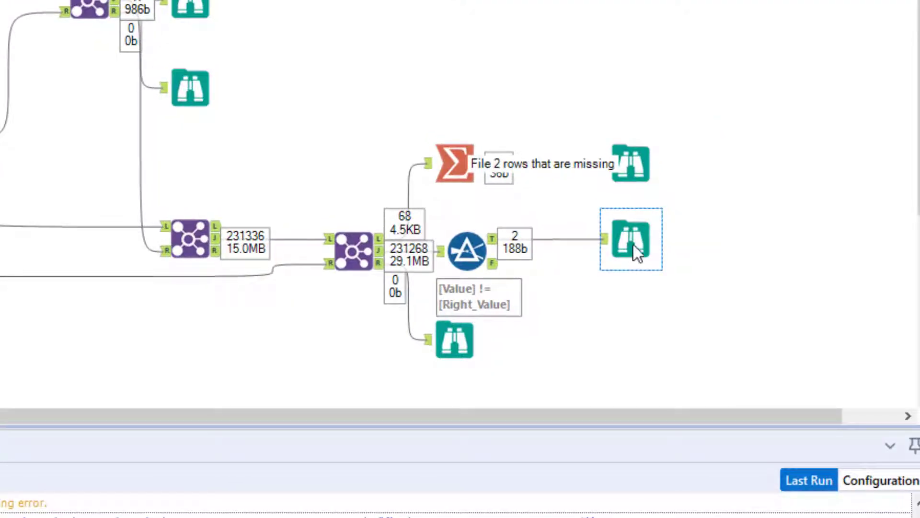
left_click(466, 251)
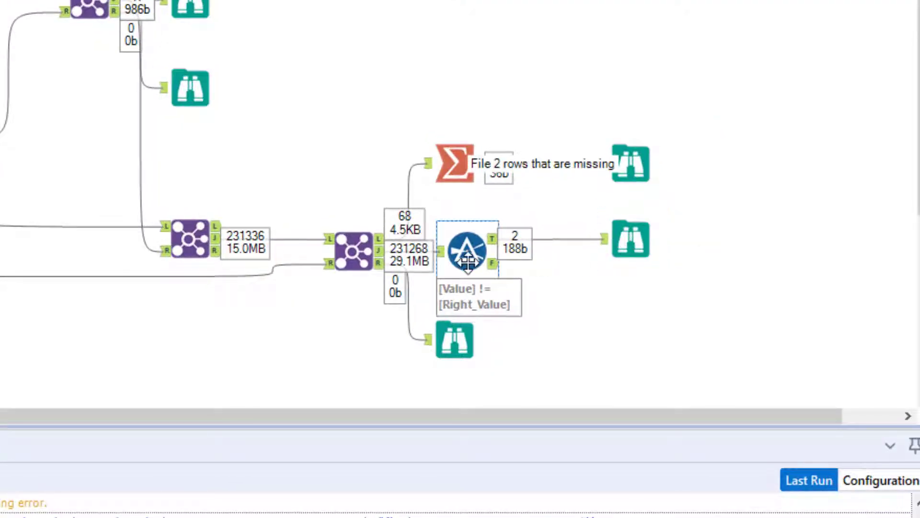
left_click(410, 261)
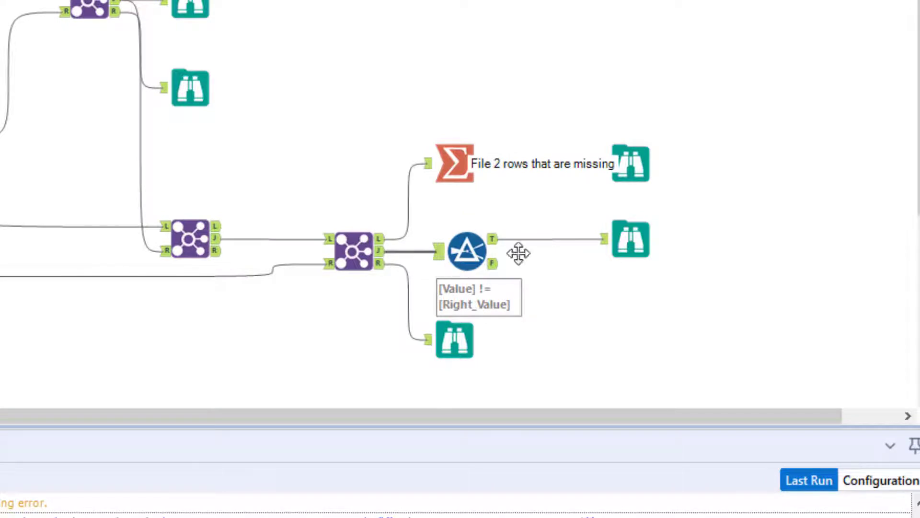
left_click(629, 239)
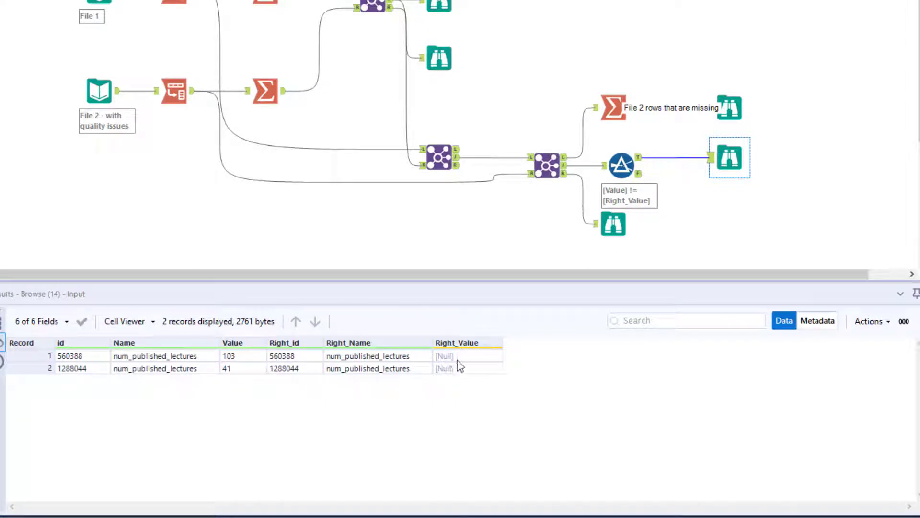
left_click(676, 166)
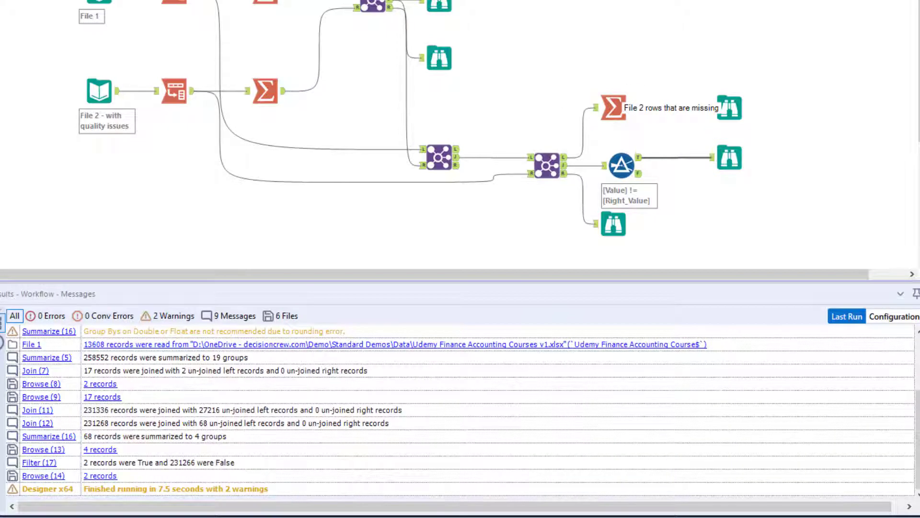
left_click(729, 158)
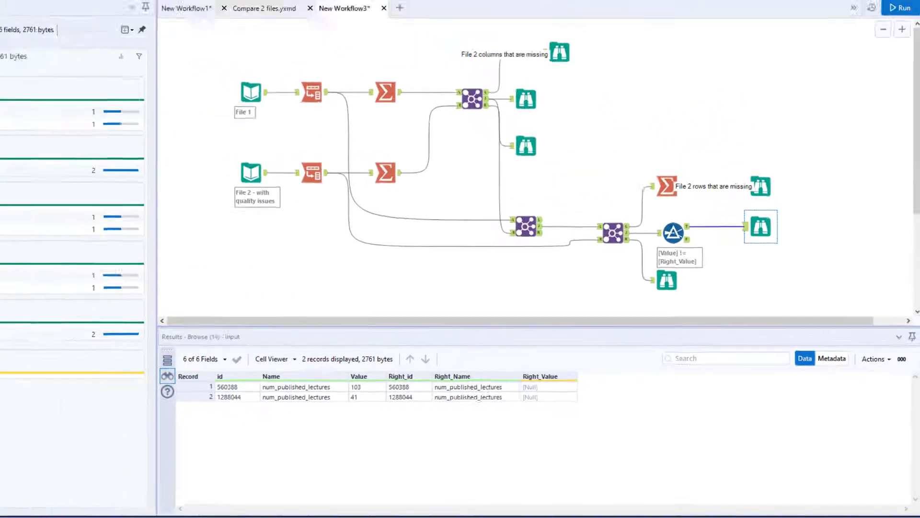
Insert a Formula tool between the Filter's true output and its Browse tool, and add an output column named Reason
left_click_drag(164, 50, 746, 269)
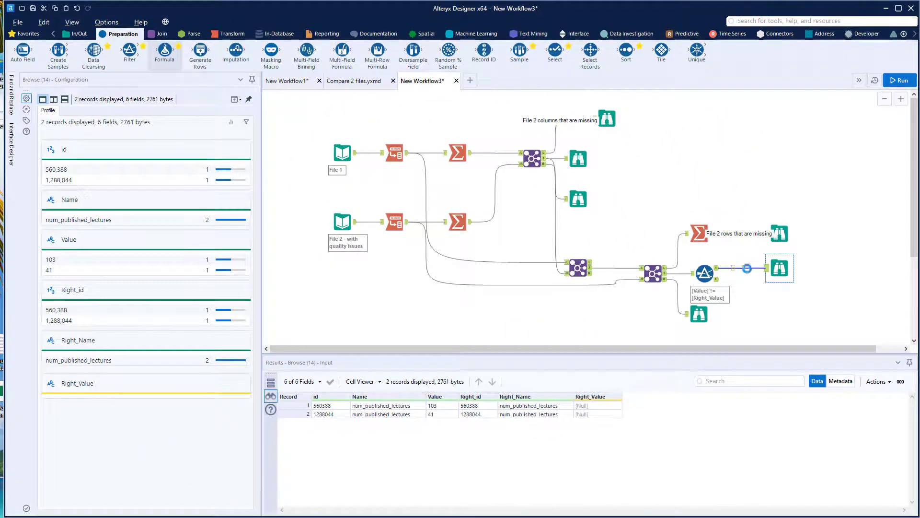
left_click(102, 105)
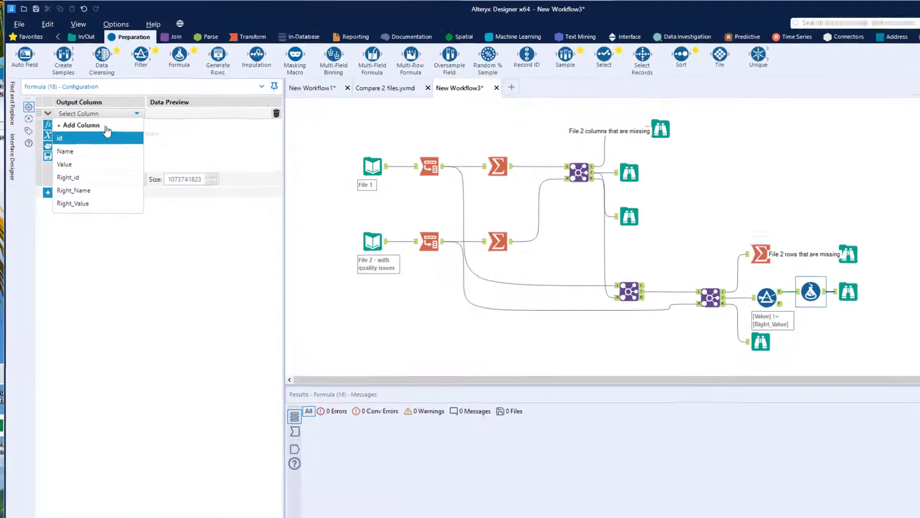
left_click(72, 125)
type("Reason")
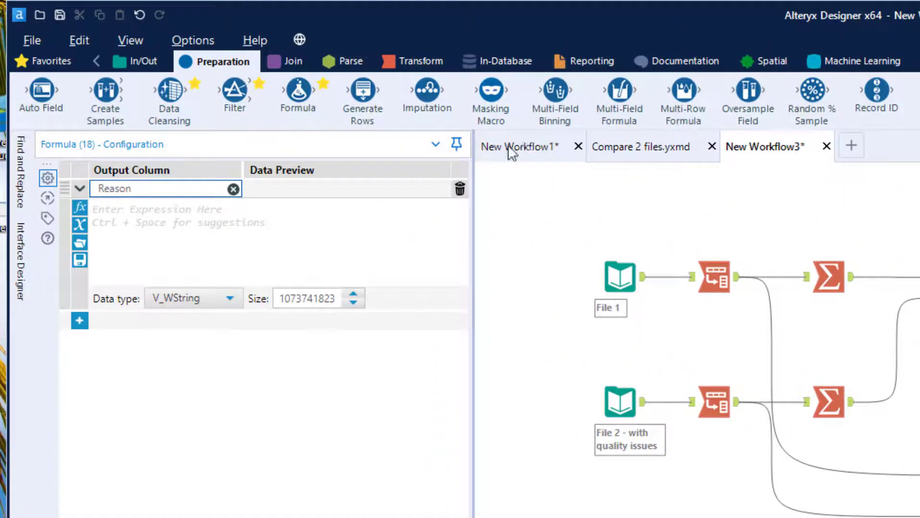
left_click(218, 248)
type("\"")
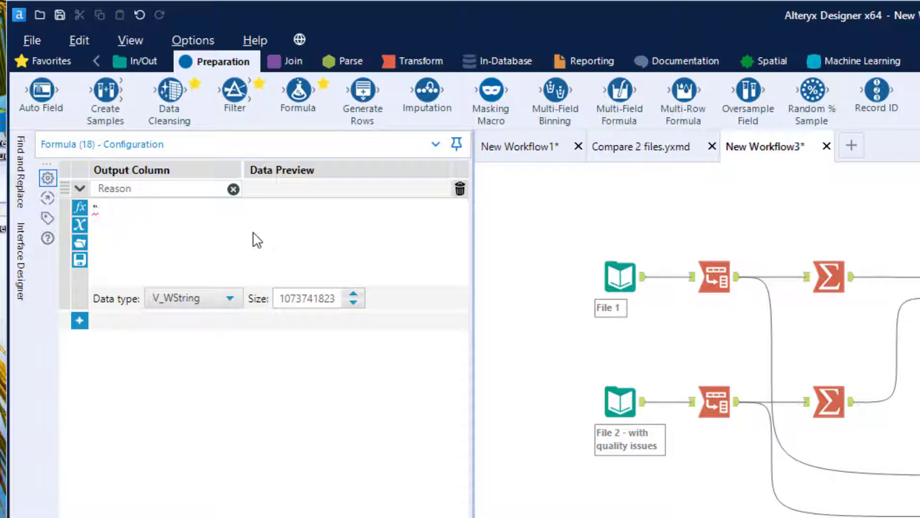
type("File 2")
key("BackSpace")
key("BackSpace")
key("BackSpace")
key("BackSpace")
key("BackSpace")
key("BackSpace")
Set the Reason column's expression to the text "Differences between File 1 and 2"
type("Differences bet")
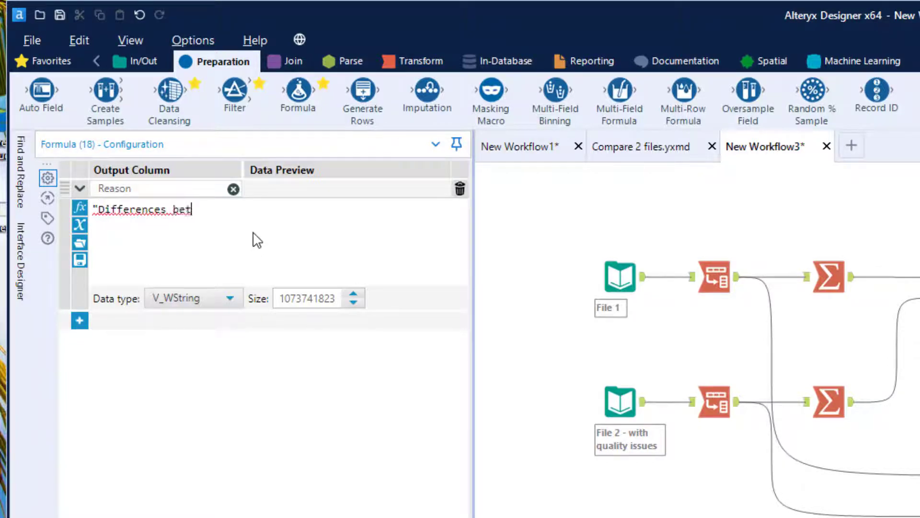
type("ween File 1")
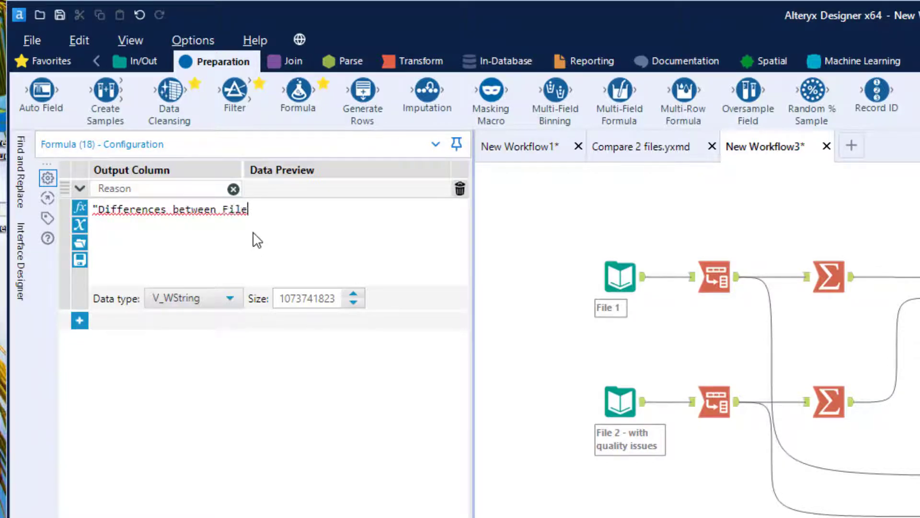
type(" and 2\"")
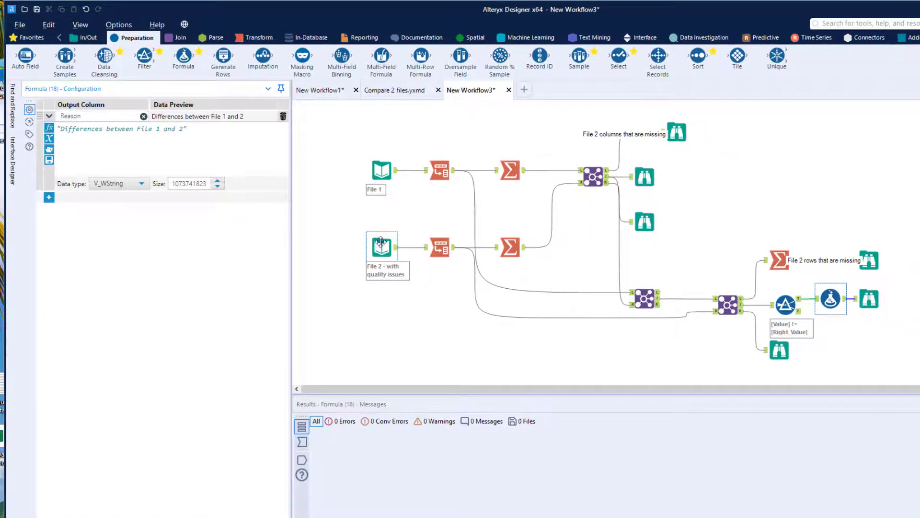
Move the Browse tool farther from the Formula tool and review the results for File 2's missing columns and missing rows
left_click(870, 298)
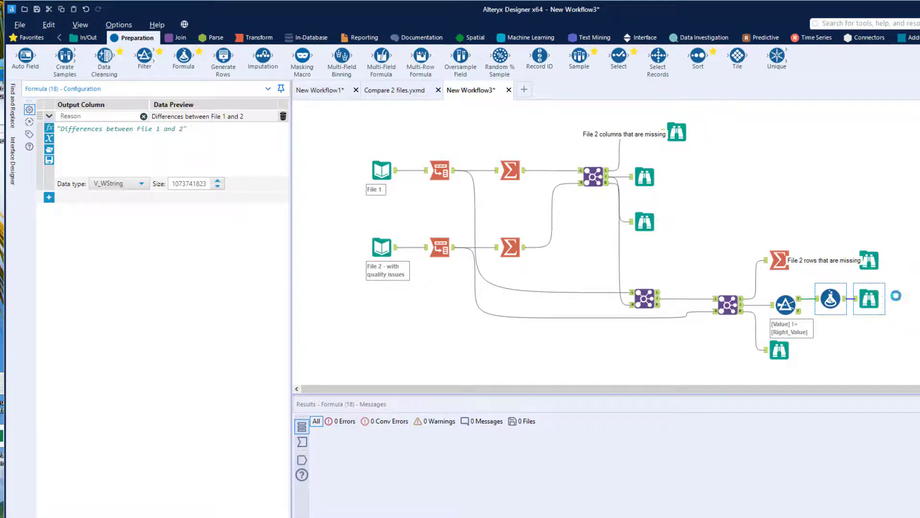
left_click_drag(868, 296, 885, 294)
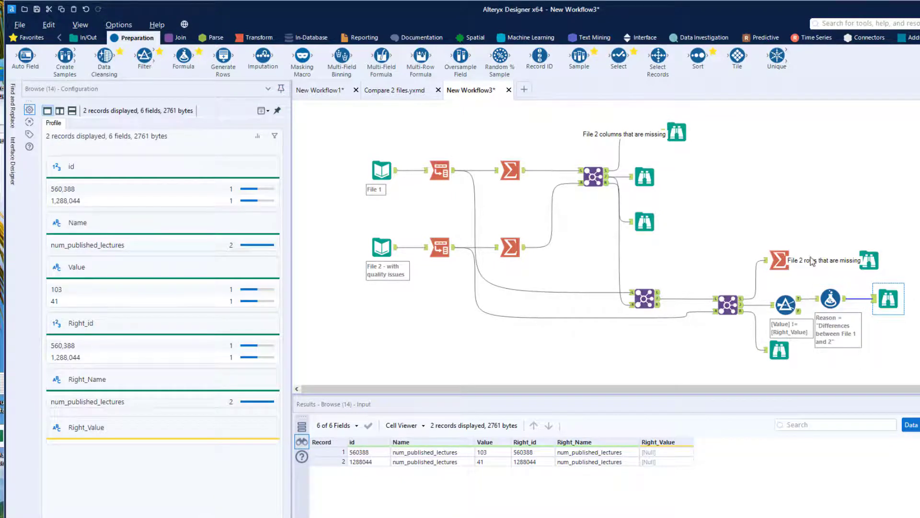
left_click(677, 132)
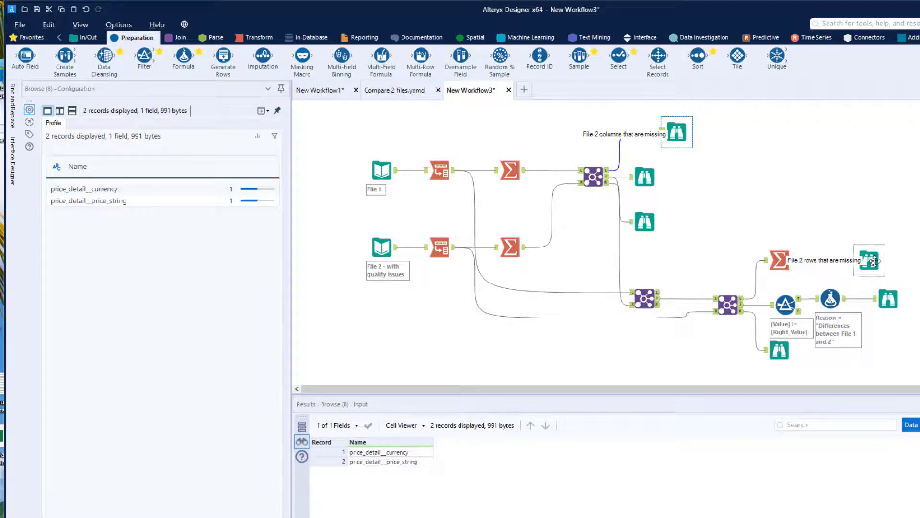
left_click(873, 260)
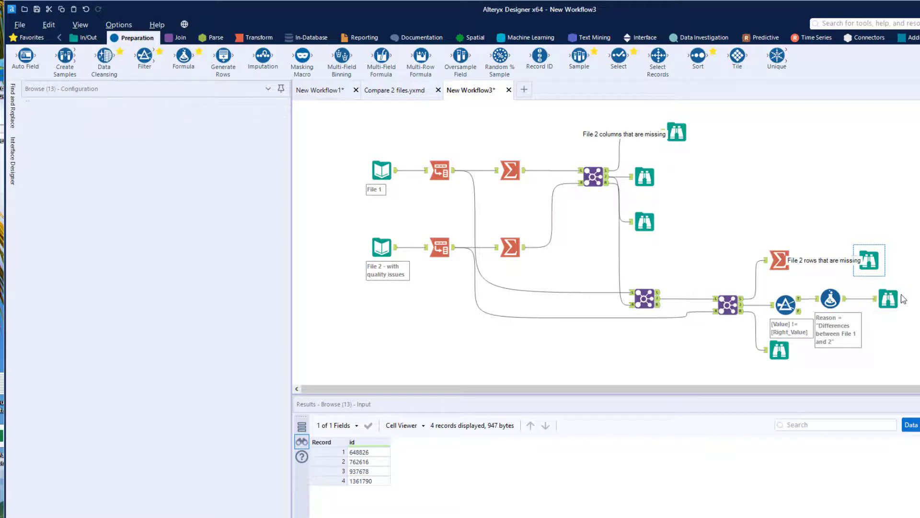
Rerun the workflow and examine the Reason column in the Browse tool after the Formula tool
key("ctrl+r")
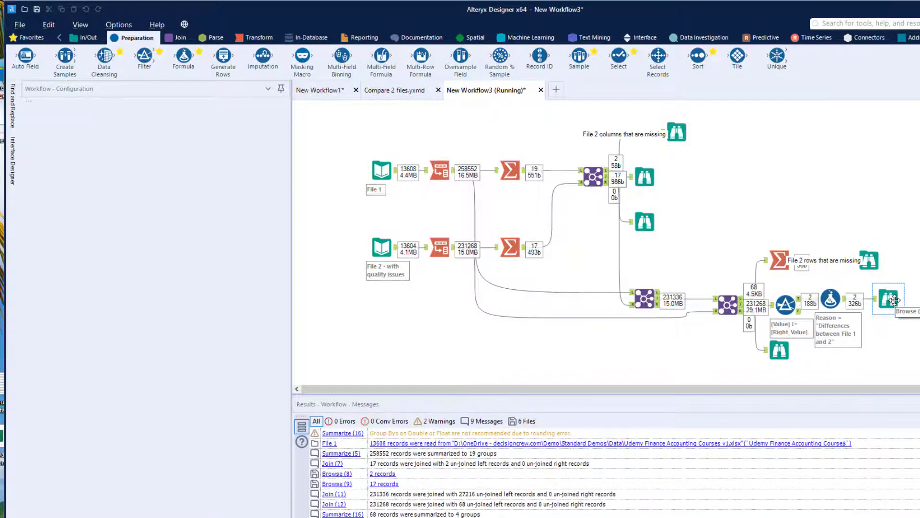
left_click(893, 299)
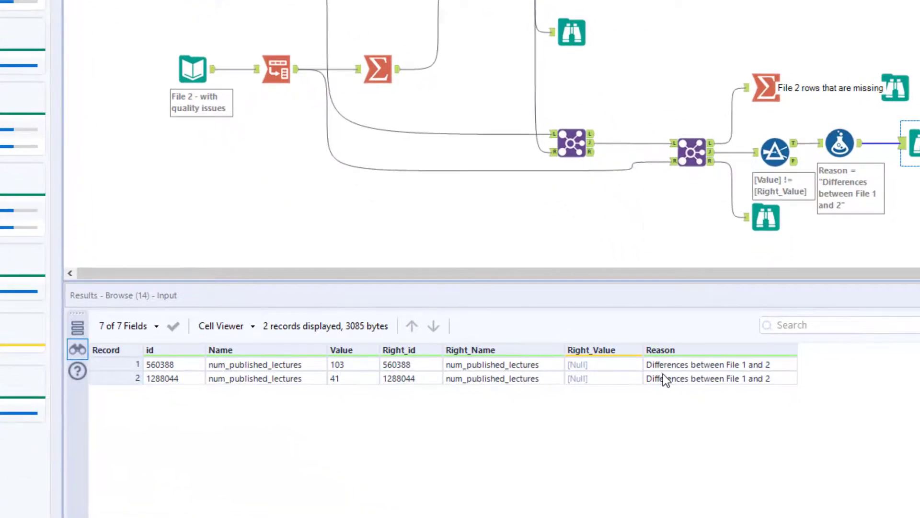
mouse_move(667, 353)
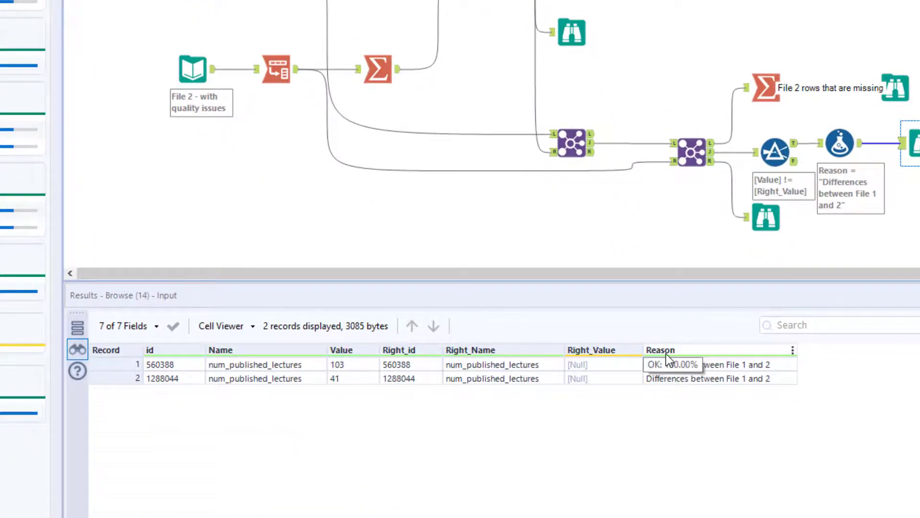